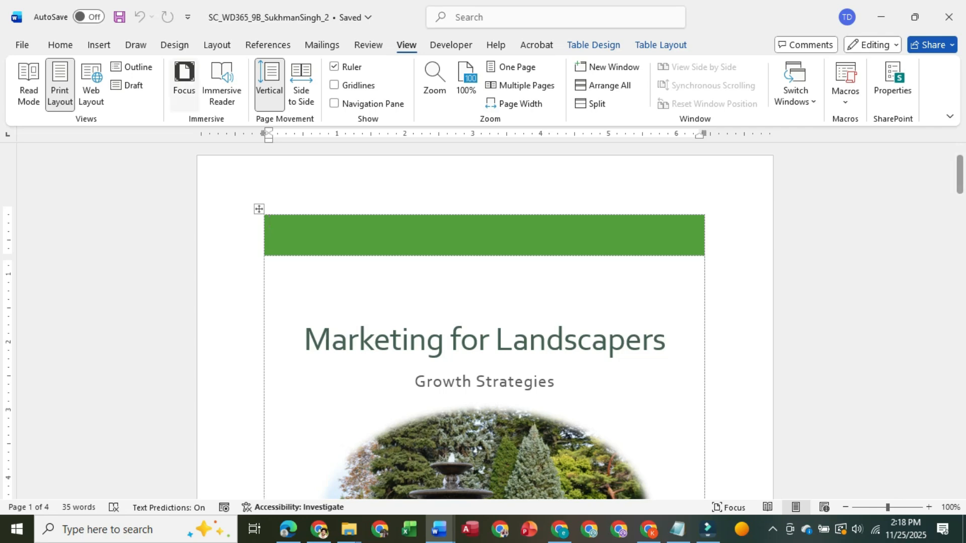
- Display the Marketing for Landscapers guide in Outline view and look through its outline down to the Table of Figures and Index headings
left_click(132, 67)
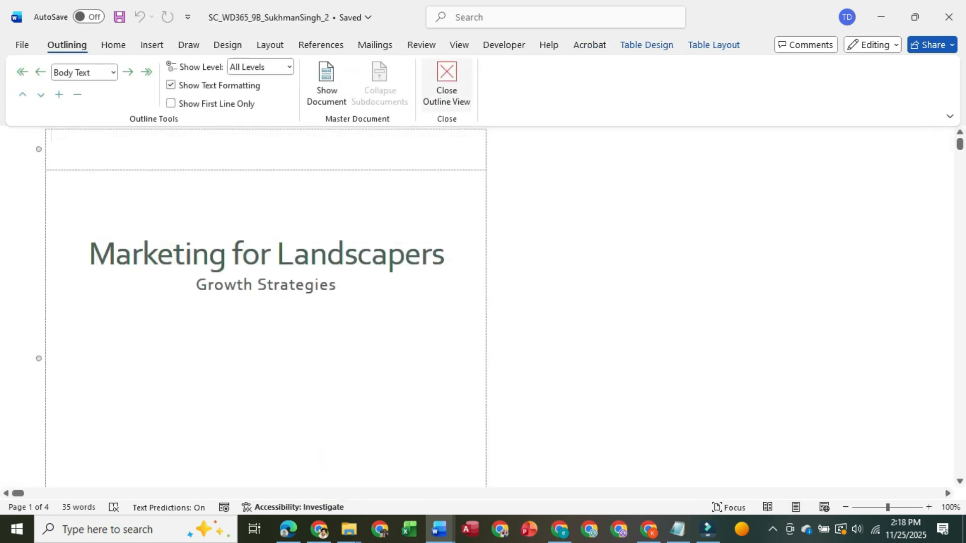
scroll(266, 302, "down", 5)
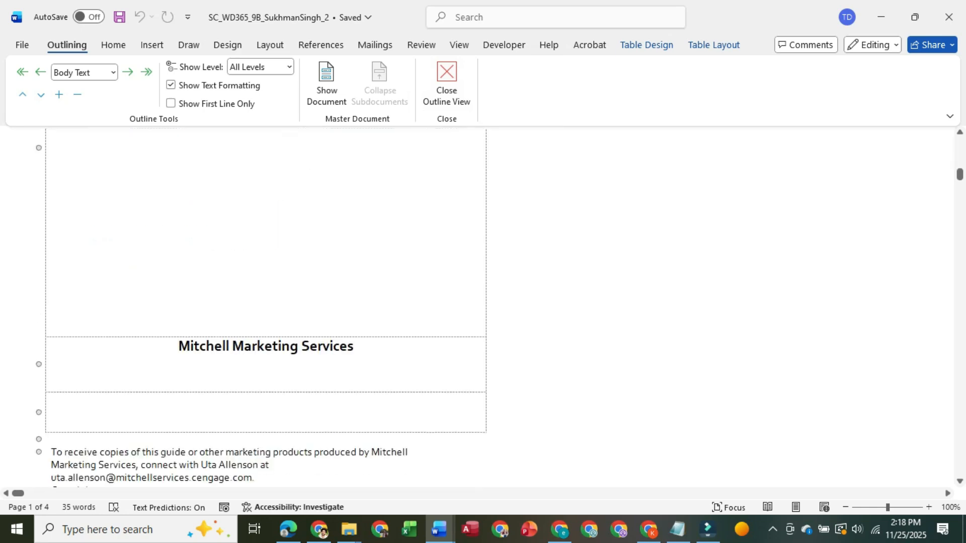
scroll(266, 302, "down", 4)
scroll(265, 302, "down", 1)
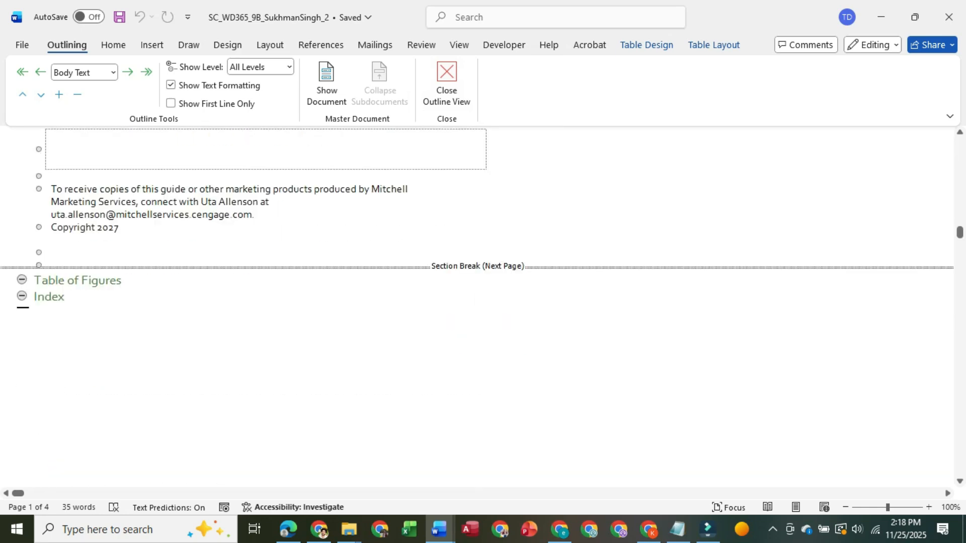
- Check the first project step in the Instructions_SC_WD365_9B document and return to the beginning of the guide's outline
mouse_move(439, 530)
left_click(371, 463)
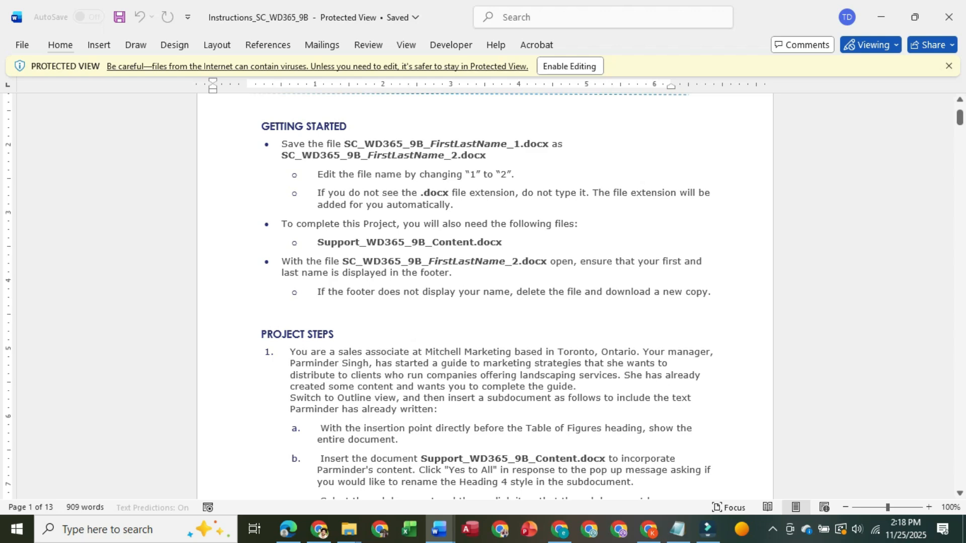
left_click(439, 530)
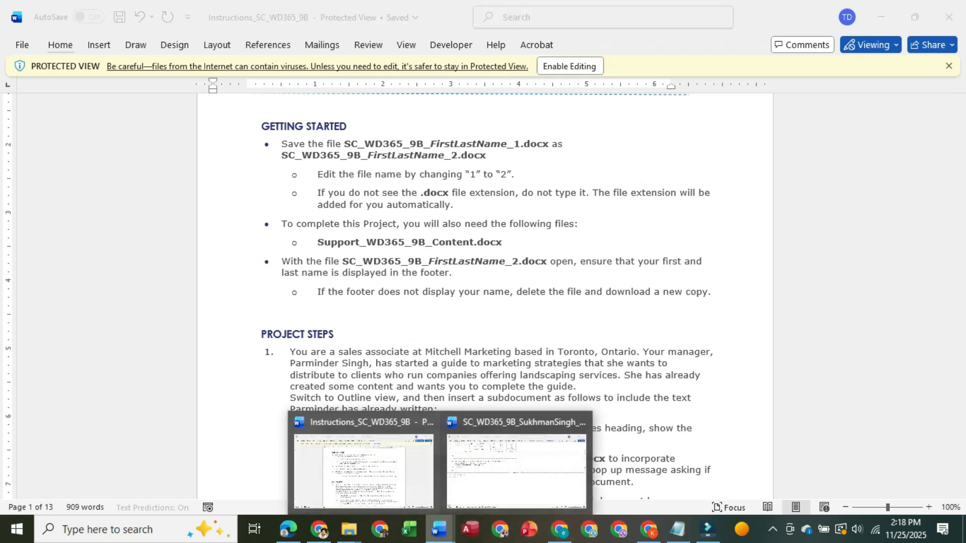
left_click(517, 471)
scroll(483, 302, "up", 10)
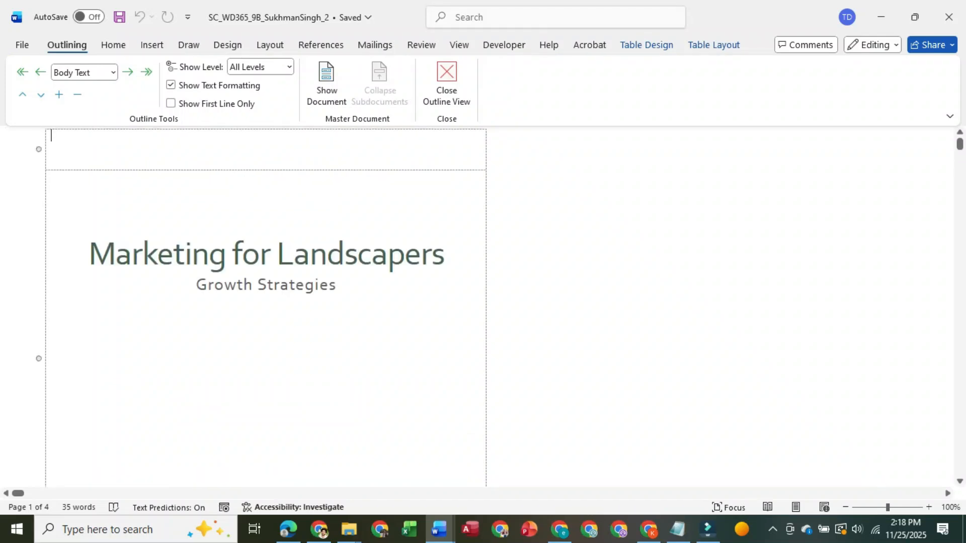
- Review the project steps and final figure pages in the Instructions_SC_WD365_9B document, and return to the Marketing for Landscapers guide
left_click(438, 529)
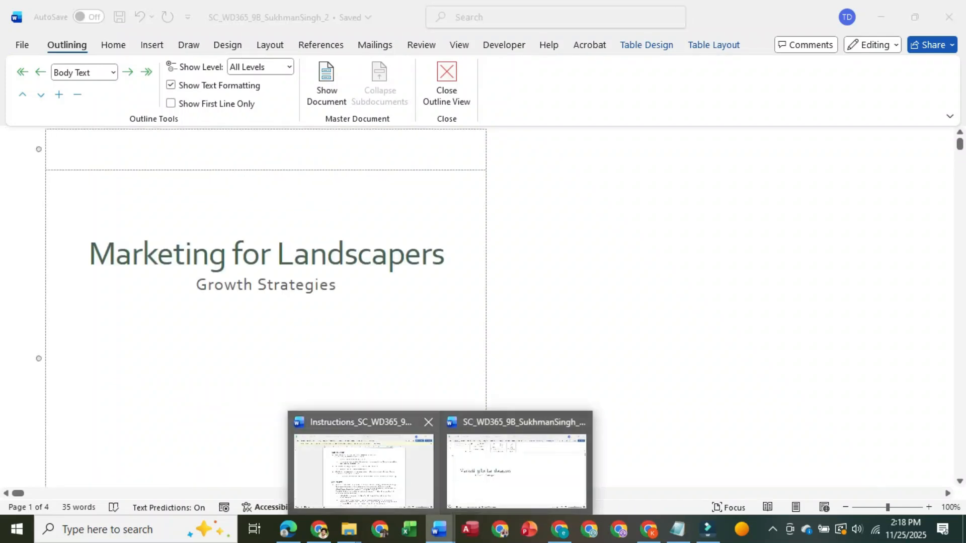
left_click(363, 470)
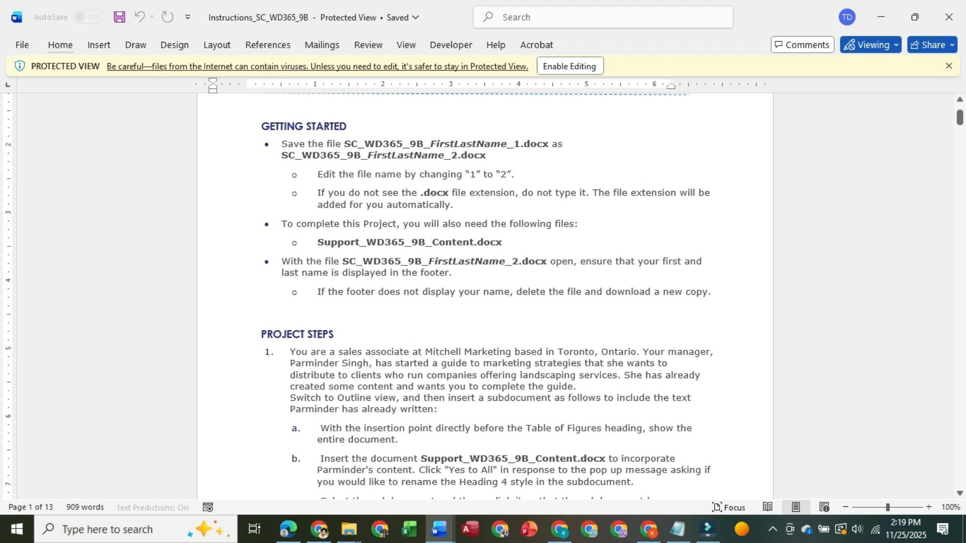
scroll(483, 297, "down", 1)
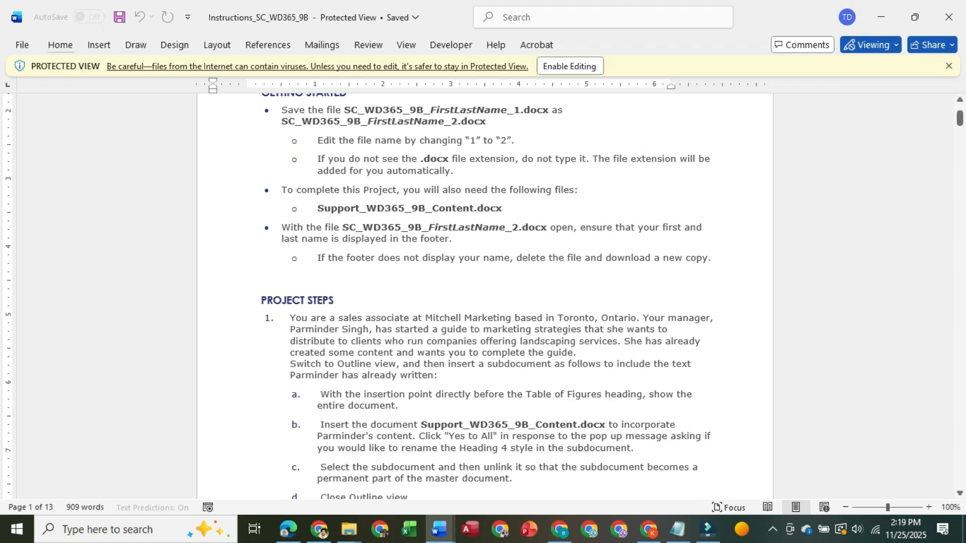
scroll(483, 297, "down", 20)
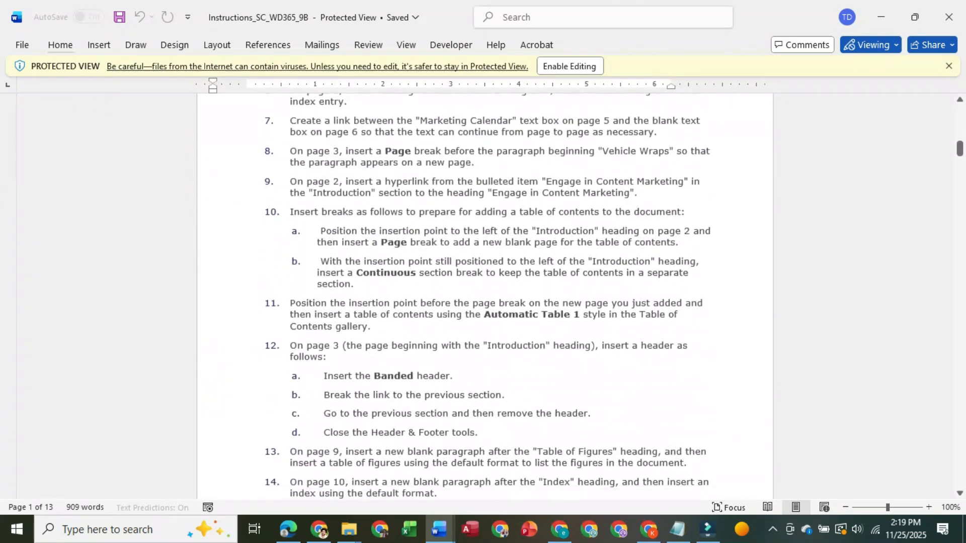
scroll(484, 297, "down", 7)
scroll(483, 296, "down", 6)
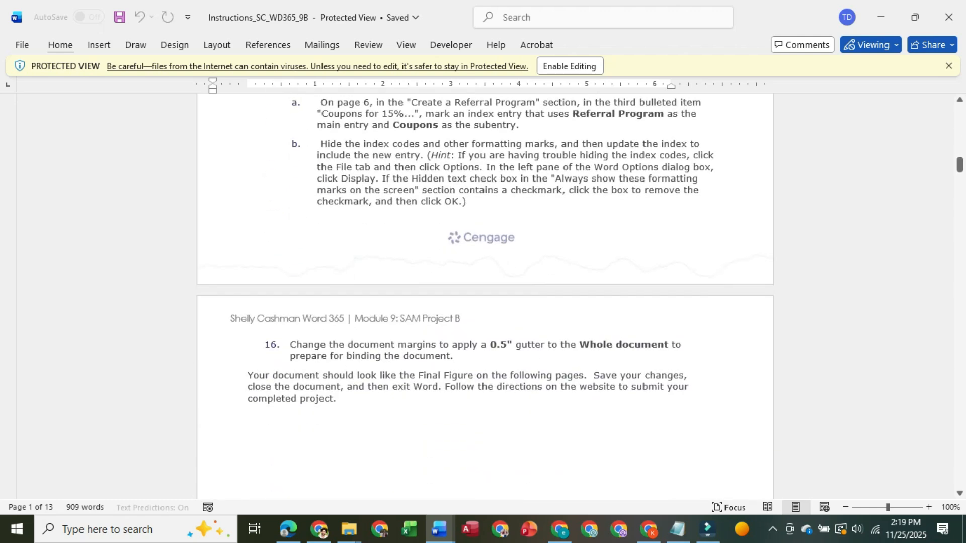
scroll(483, 297, "down", 19)
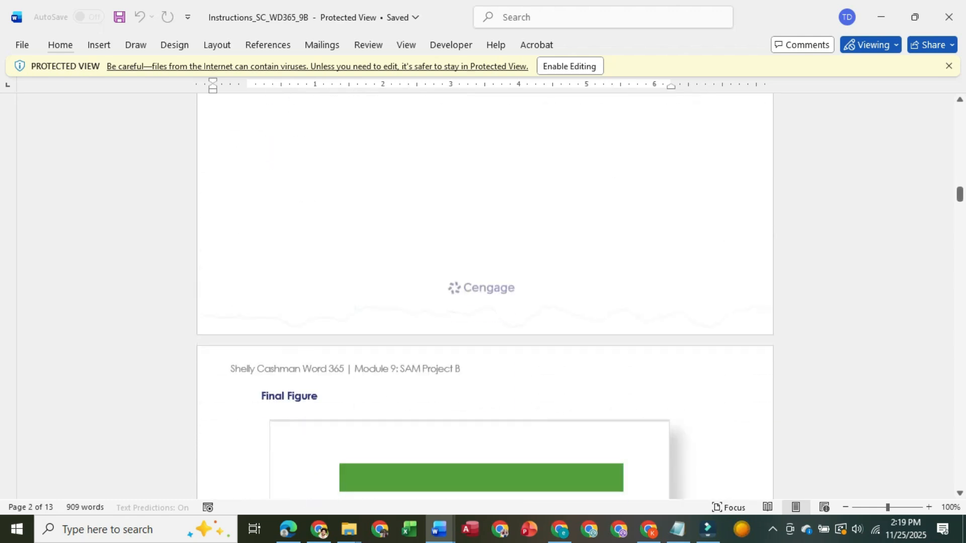
scroll(483, 297, "down", 6)
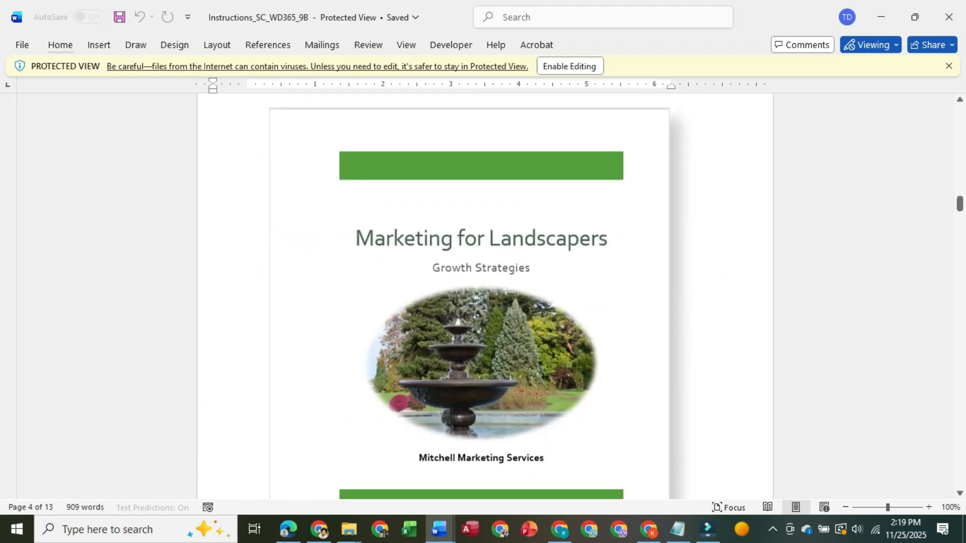
scroll(484, 296, "down", 16)
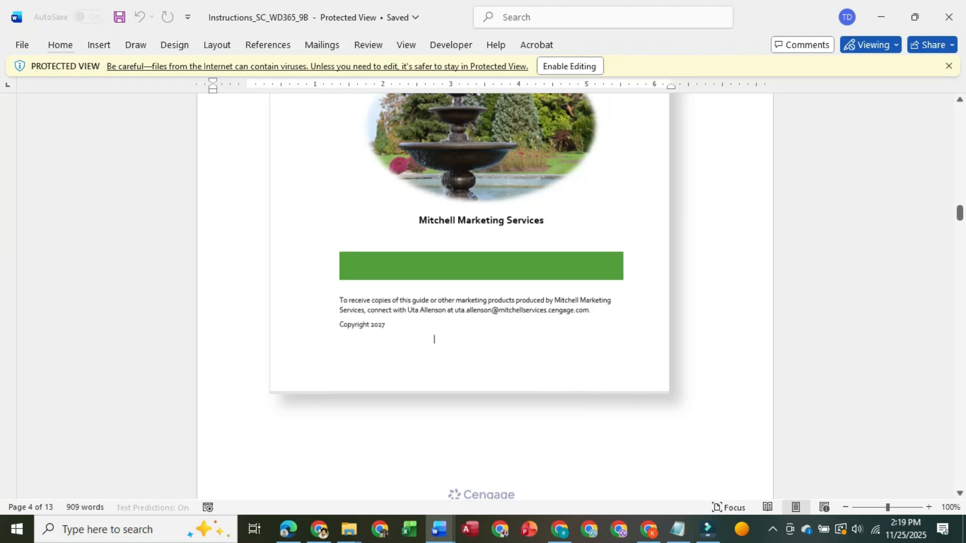
scroll(483, 297, "down", 20)
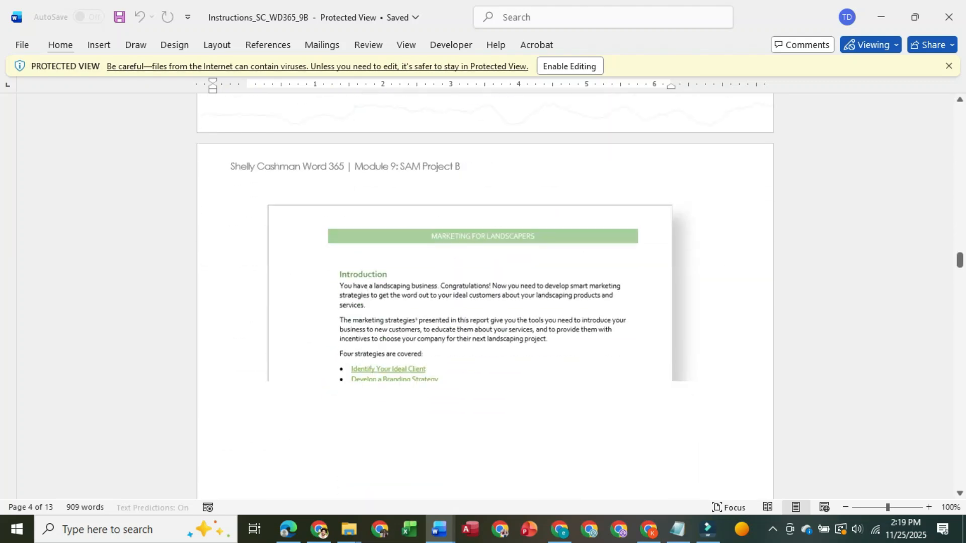
scroll(483, 297, "down", 20)
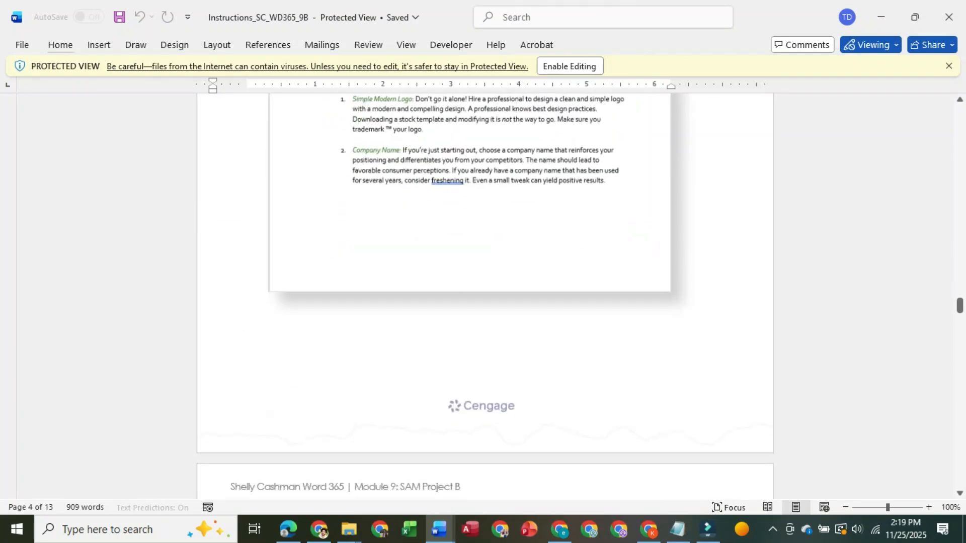
scroll(483, 297, "down", 20)
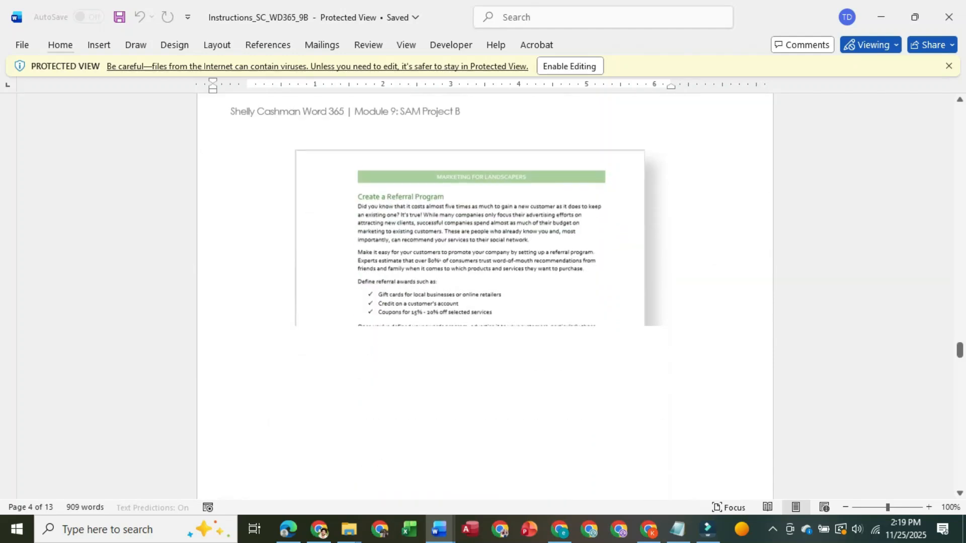
scroll(483, 297, "down", 20)
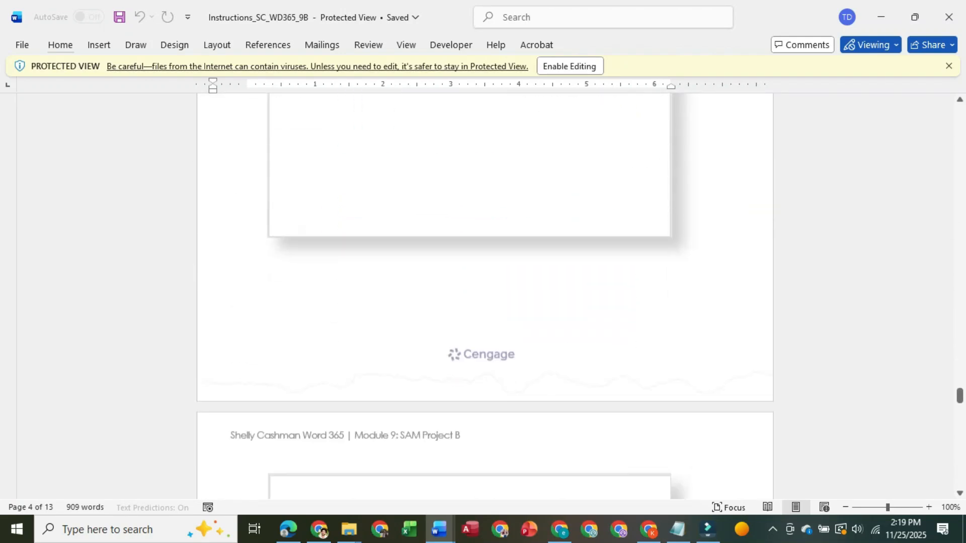
scroll(483, 297, "down", 15)
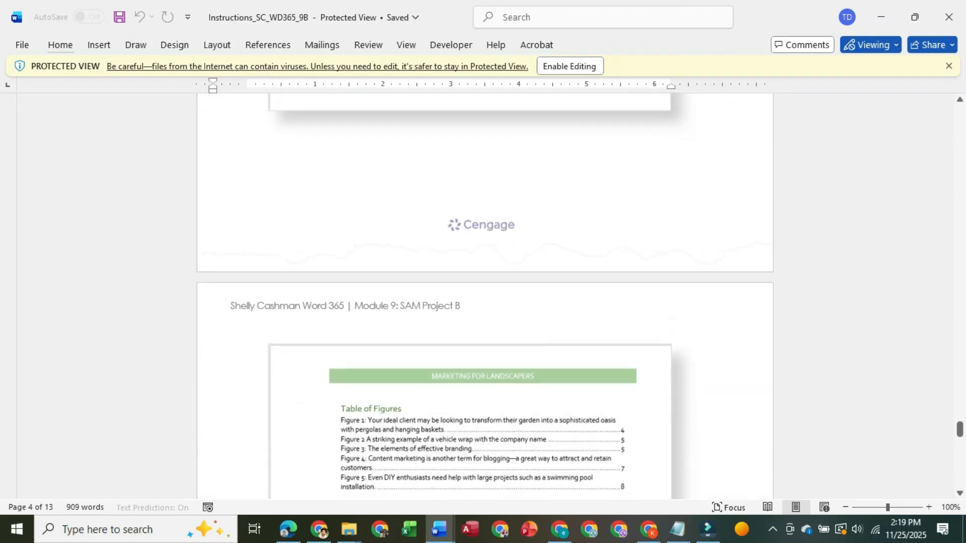
left_click_drag(959, 446, 960, 124)
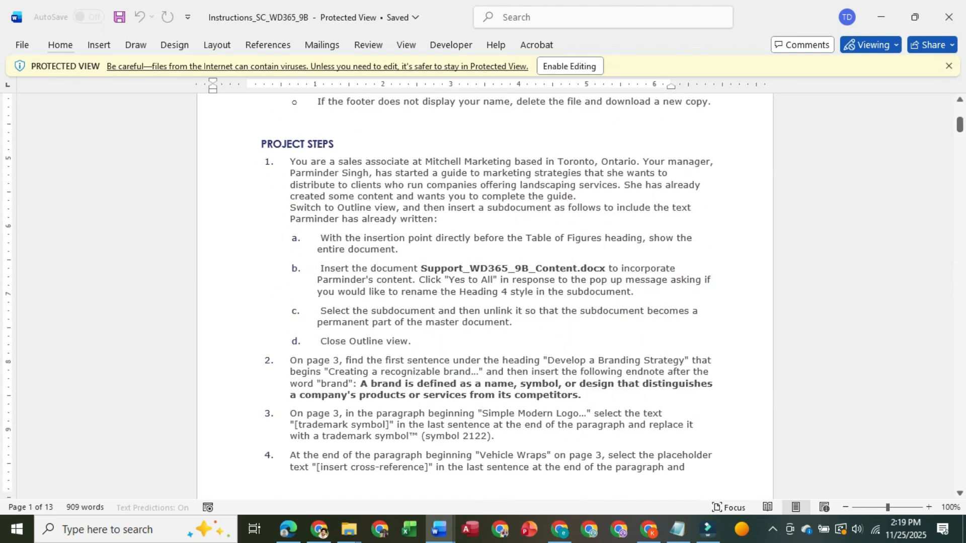
left_click(439, 529)
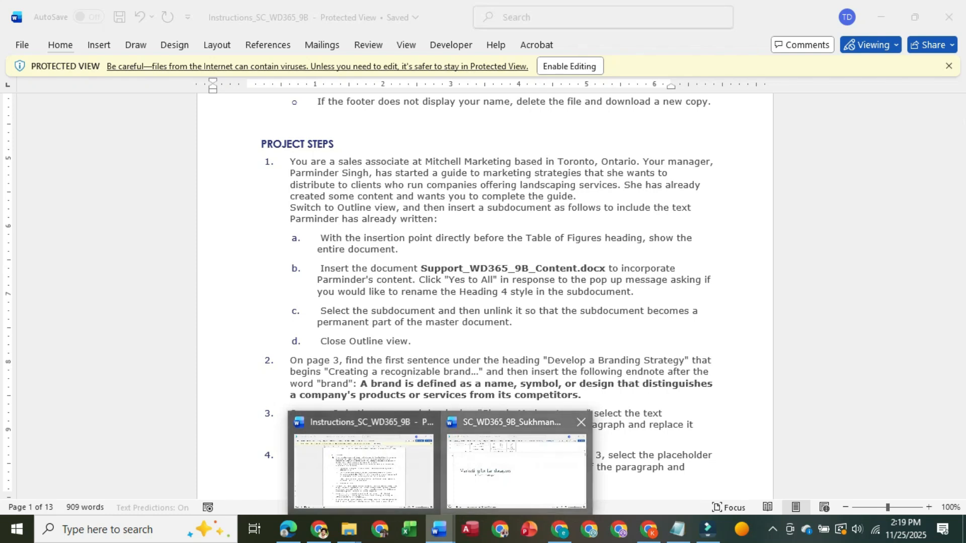
left_click(516, 468)
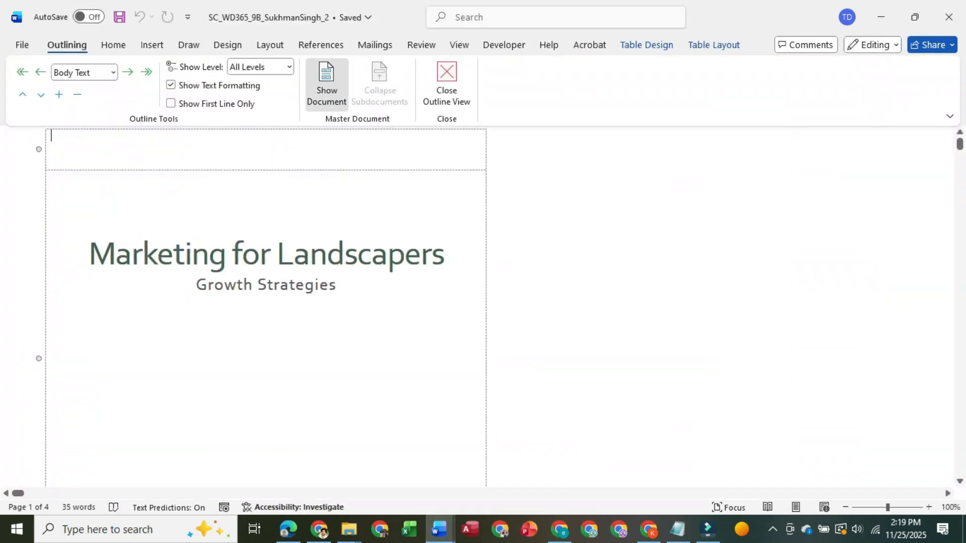
left_click(326, 85)
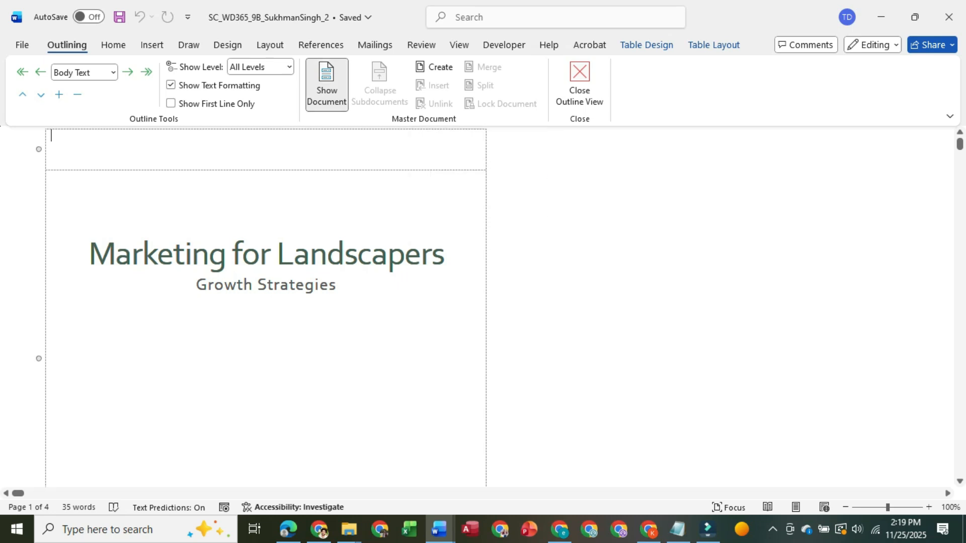
scroll(477, 308, "down", 7)
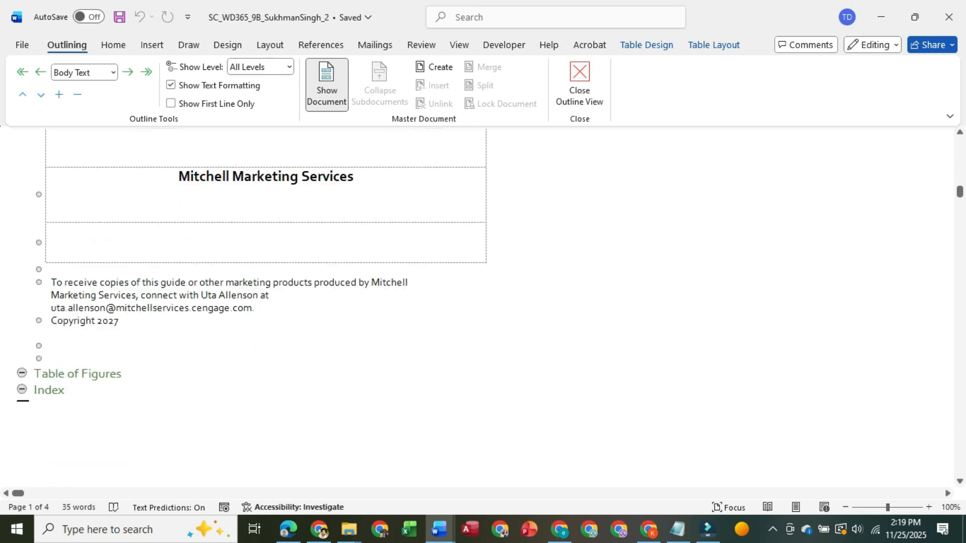
scroll(477, 308, "up", 7)
left_click(579, 82)
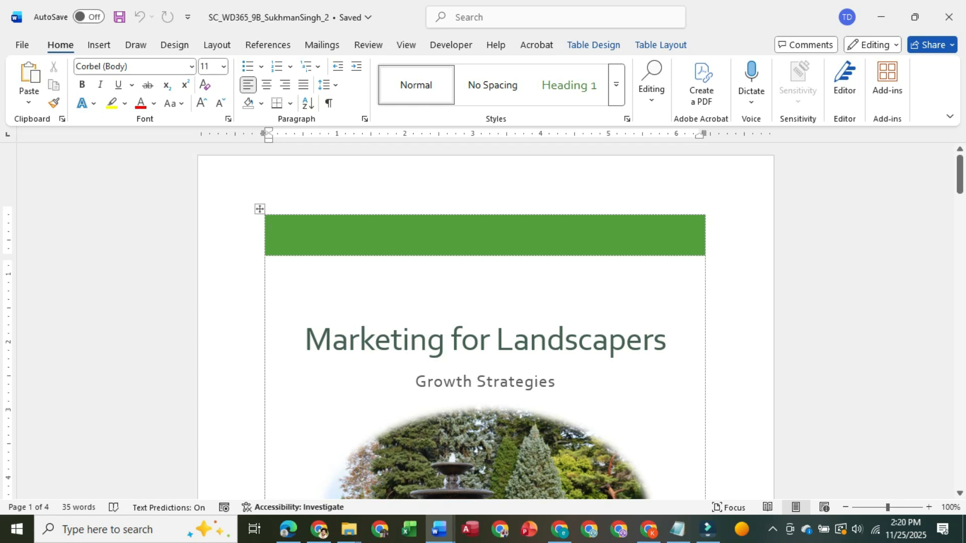
left_click(305, 339)
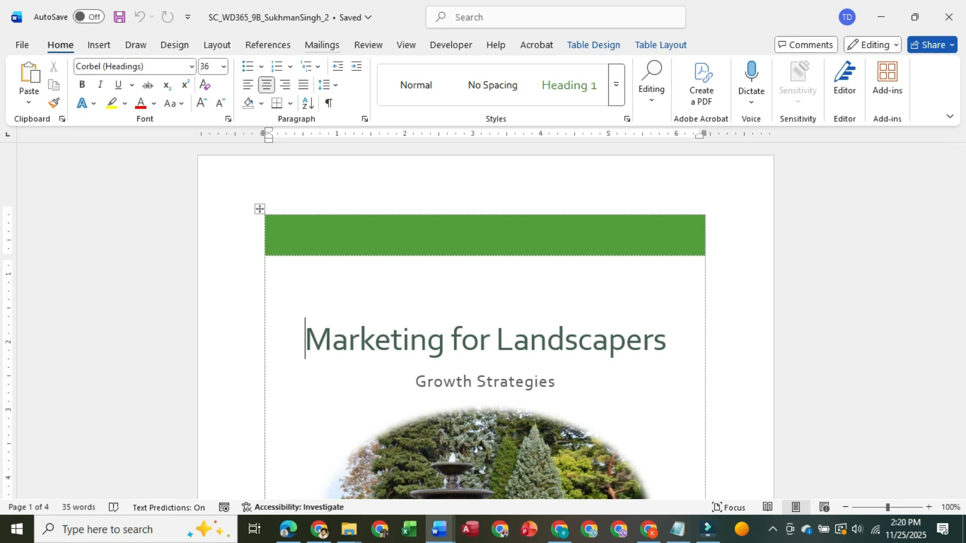
left_click(406, 44)
left_click(132, 67)
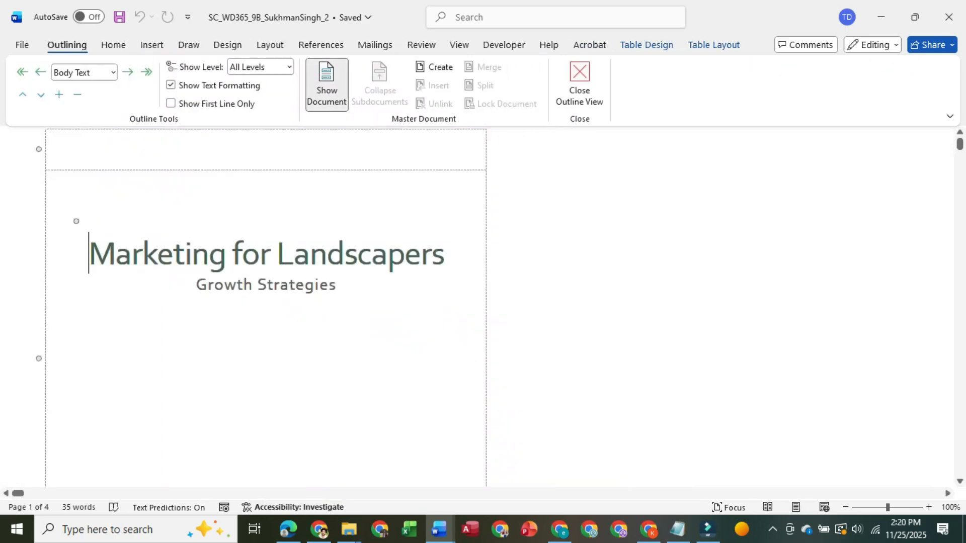
left_click(51, 135)
left_click(773, 530)
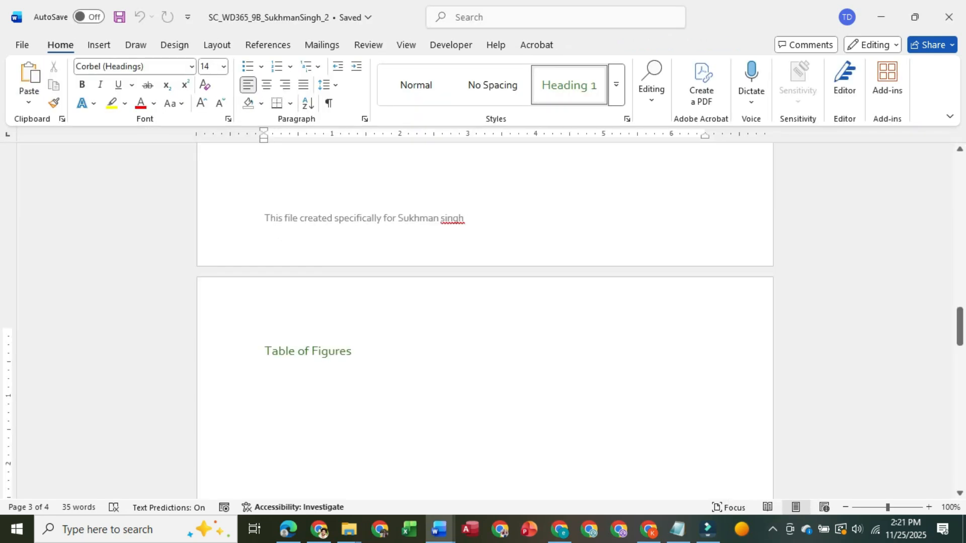
key("alt")
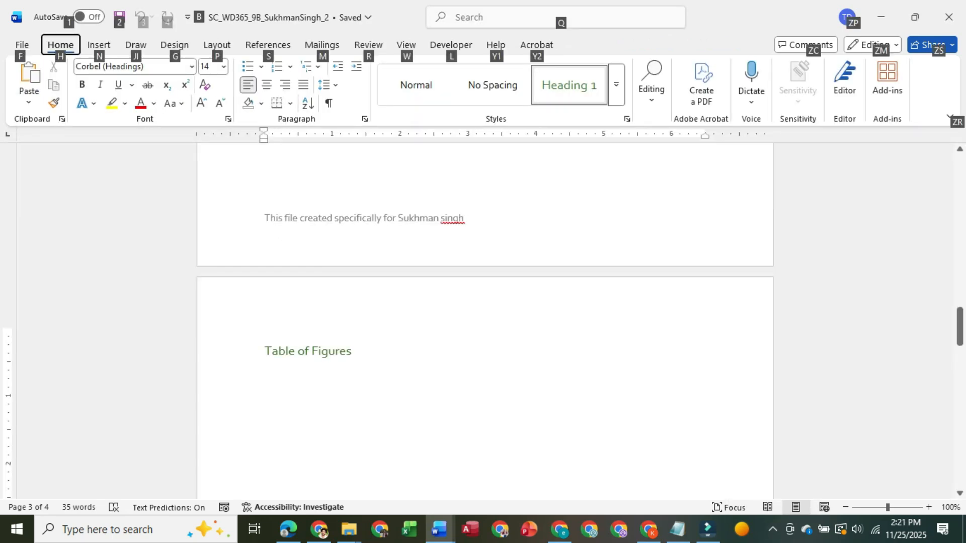
key("Escape")
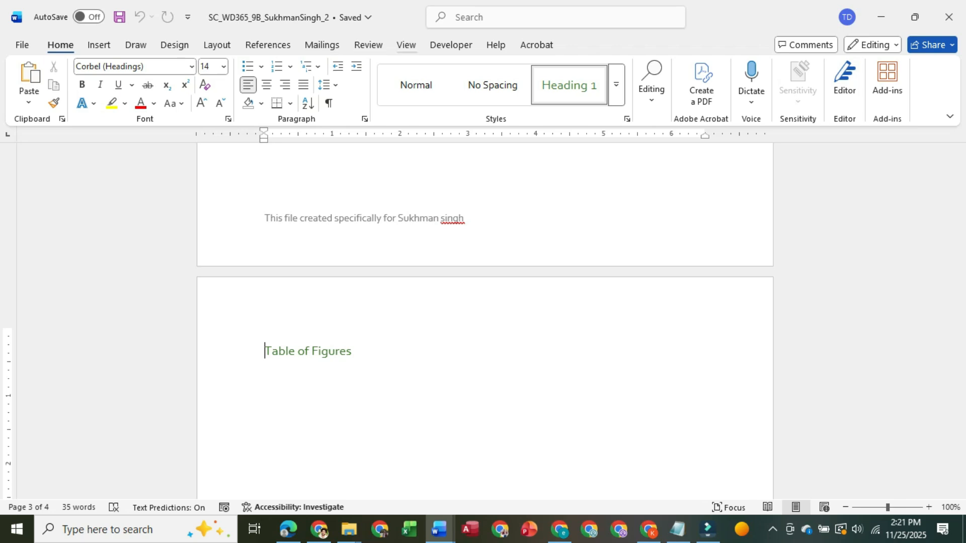
- Switch to Outline view with the insertion point directly before the Table of Figures heading and show the entire master document
left_click(406, 45)
left_click(144, 68)
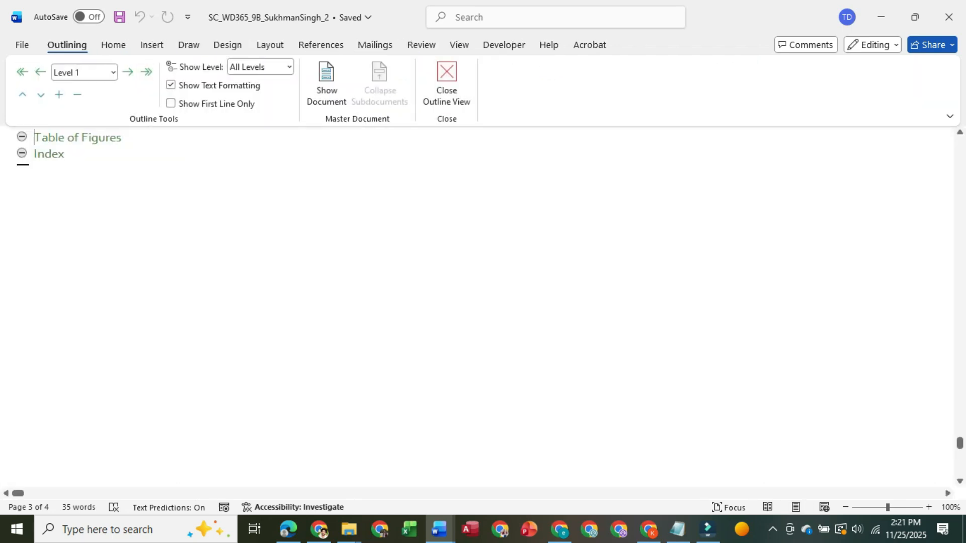
left_click(327, 83)
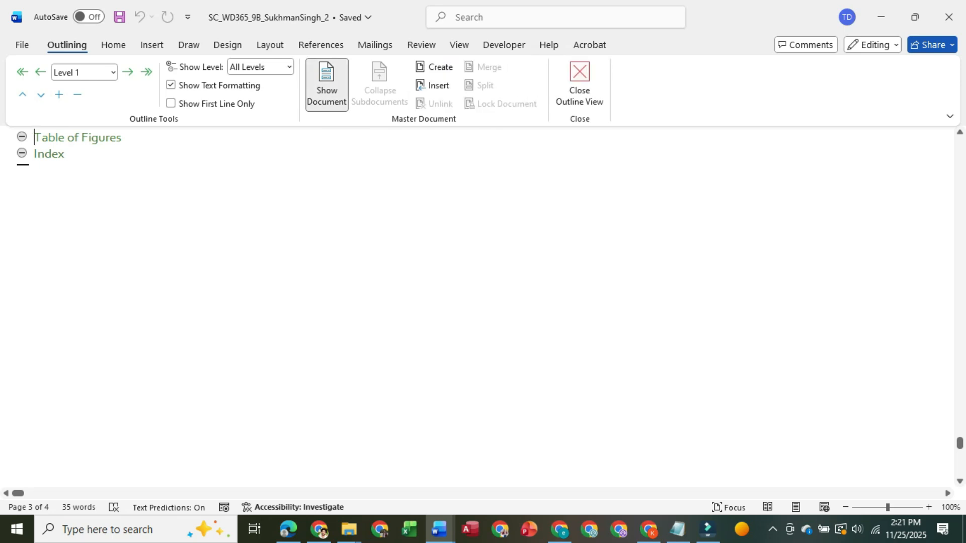
- Insert Support_WD365_9B_Content from the SAM Project B Word Module folder in Downloads as a subdocument, answering Yes to All to renaming its duplicate styles
left_click(433, 85)
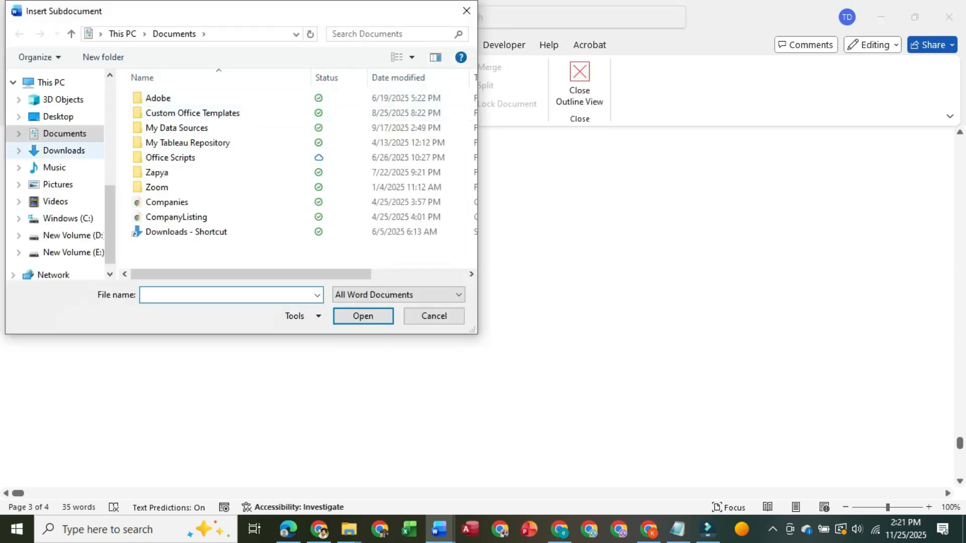
left_click(63, 151)
double_click(161, 146)
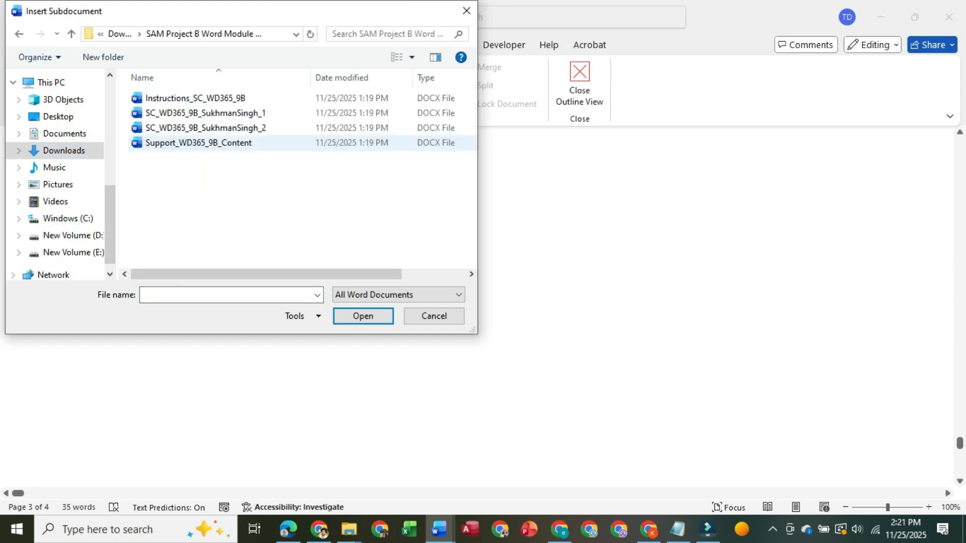
left_click(198, 143)
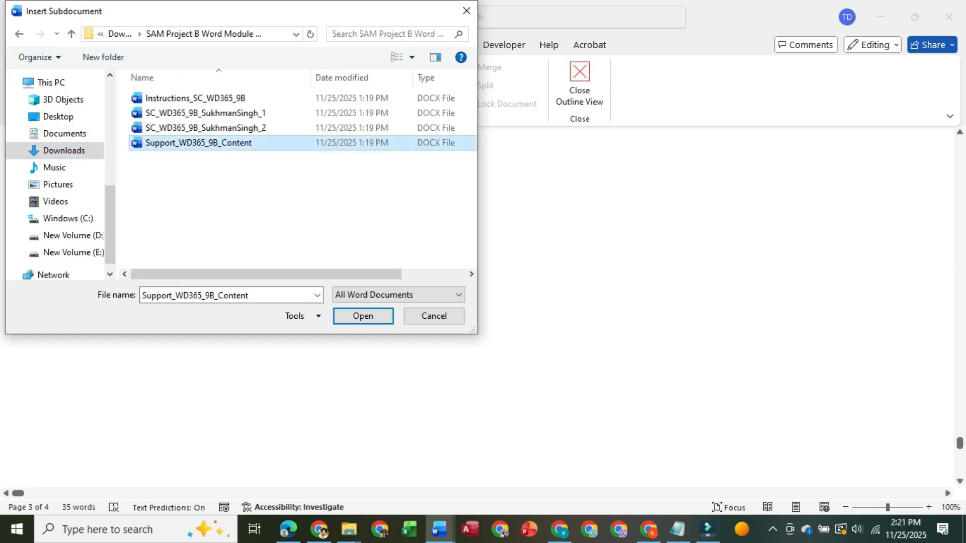
left_click(363, 316)
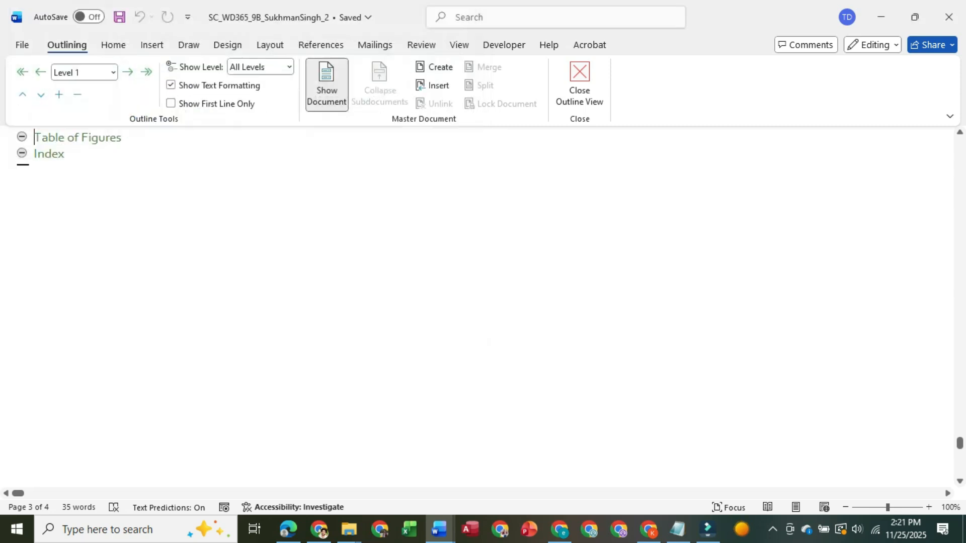
key("Tab")
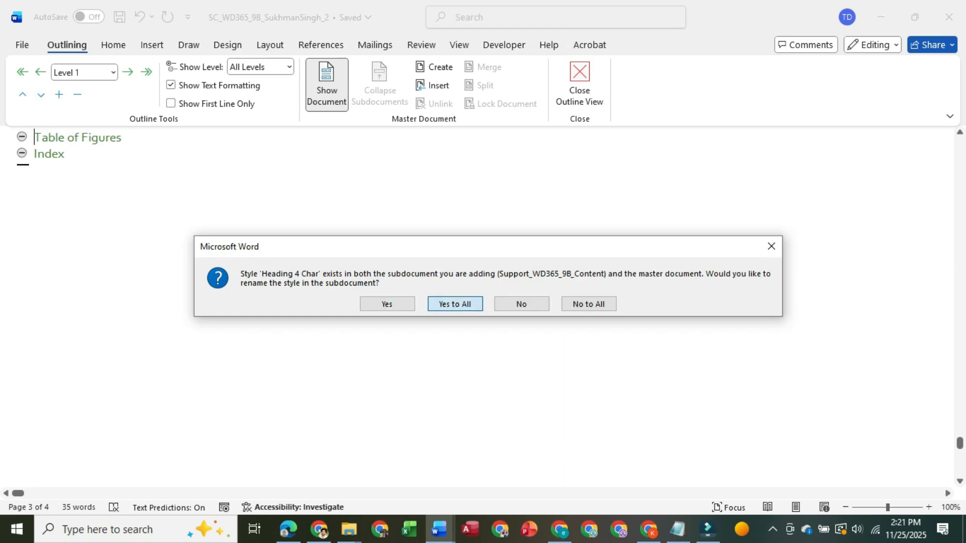
key("Return")
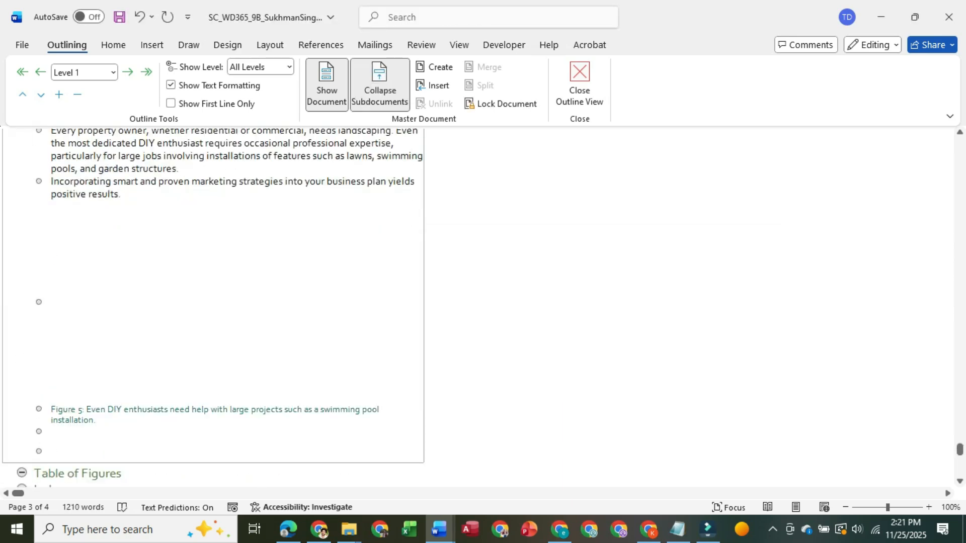
- Check what project step 1 asks for after the subdocument insertion in Instructions_SC_WD365_9B, and return to the guide
mouse_move(440, 529)
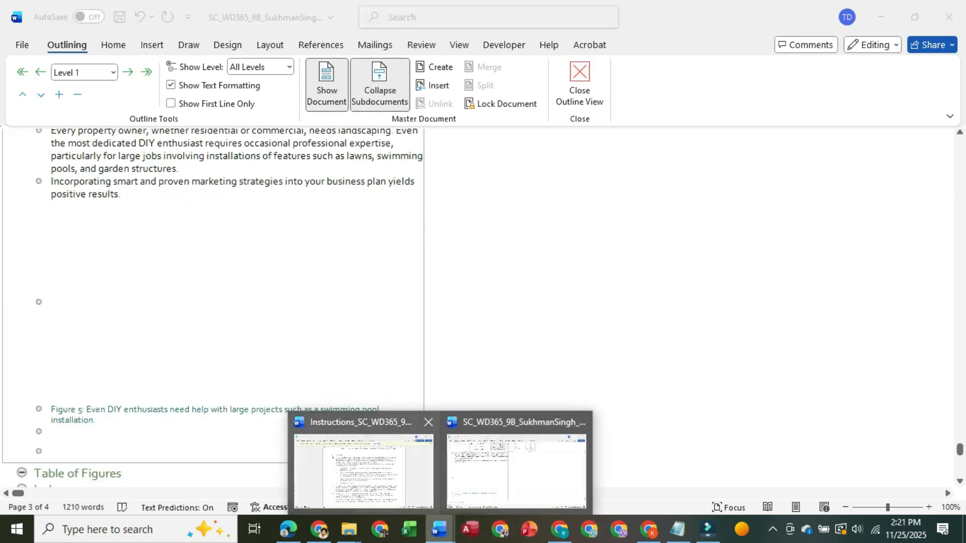
left_click(363, 468)
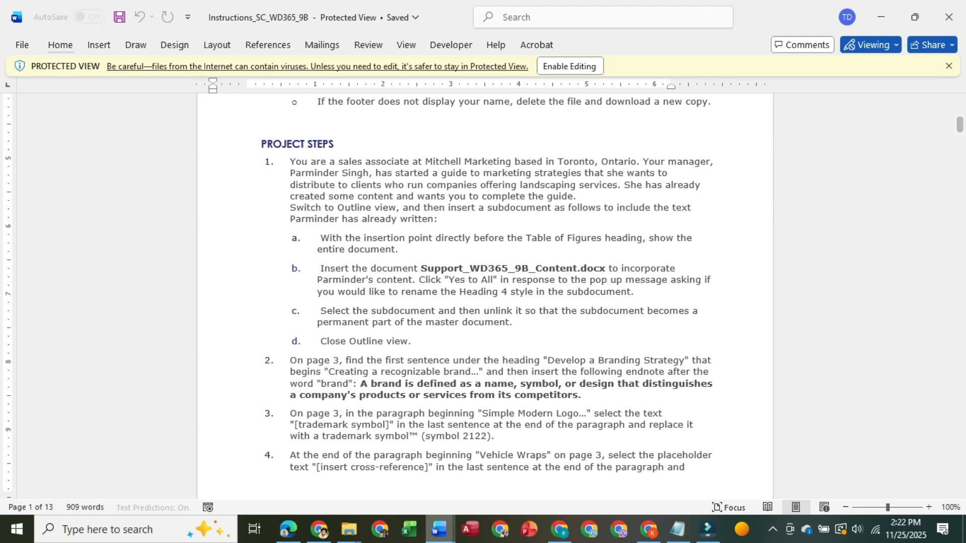
left_click(439, 529)
left_click(517, 463)
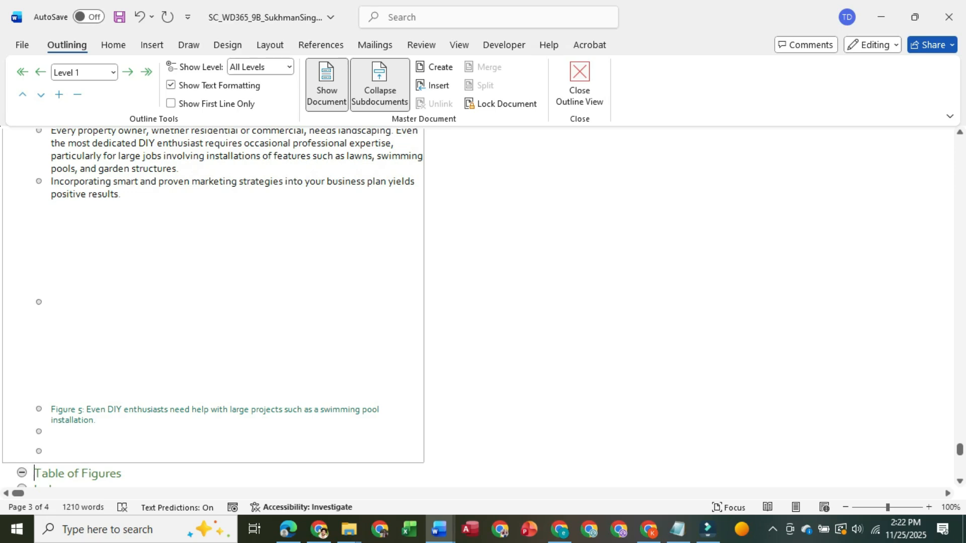
- Unlink the inserted subdocument, with the insertion point inside its content above the Figure 4 caption
scroll(478, 308, "up", 2)
scroll(478, 308, "down", 7)
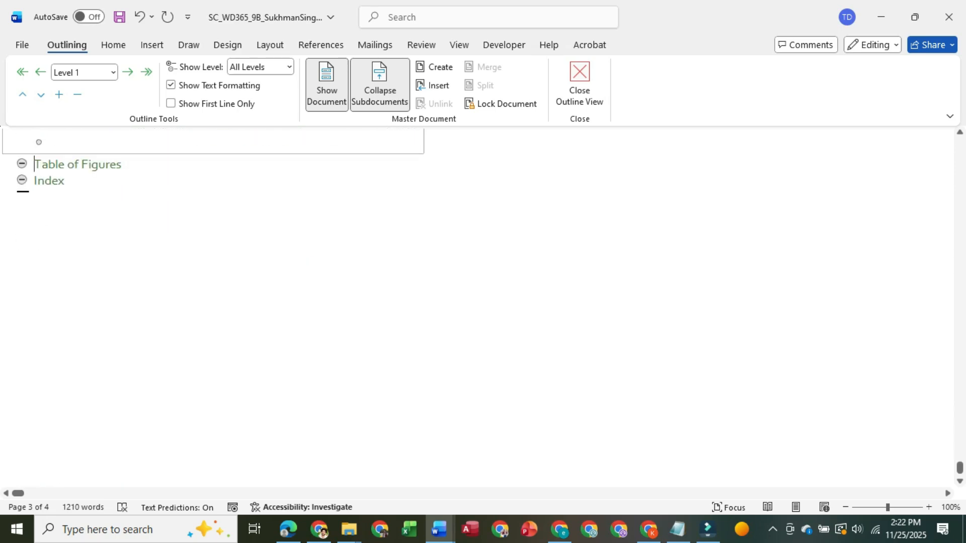
scroll(478, 308, "up", 4)
scroll(478, 308, "up", 7)
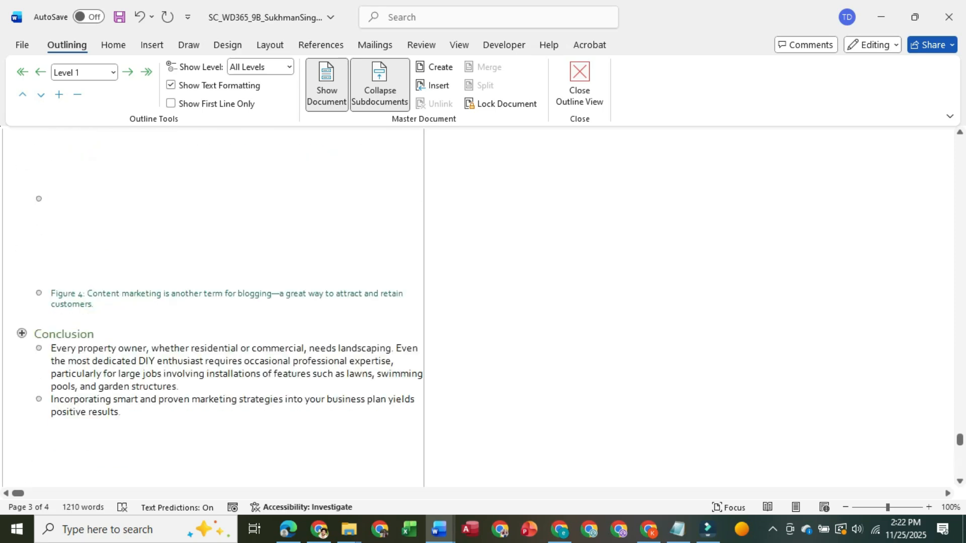
left_click(166, 281)
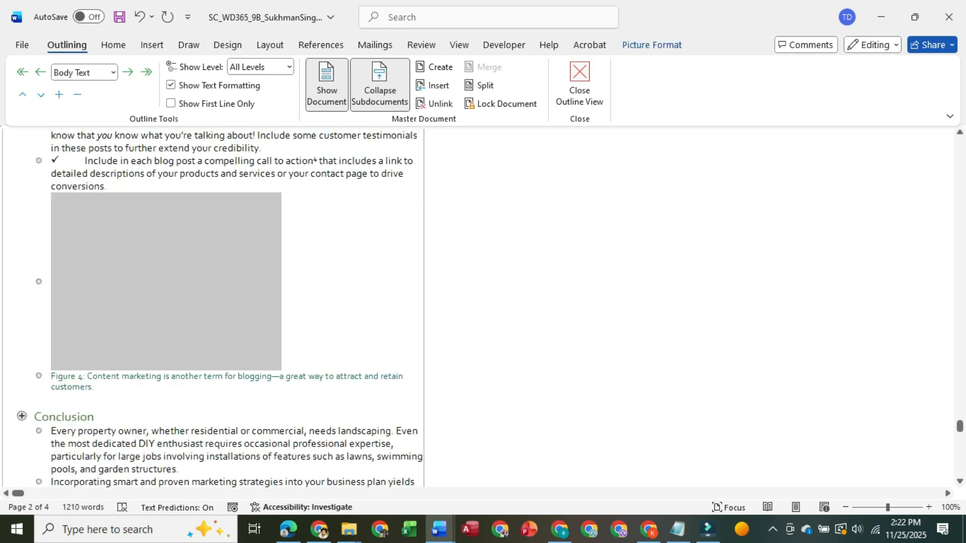
left_click(282, 366)
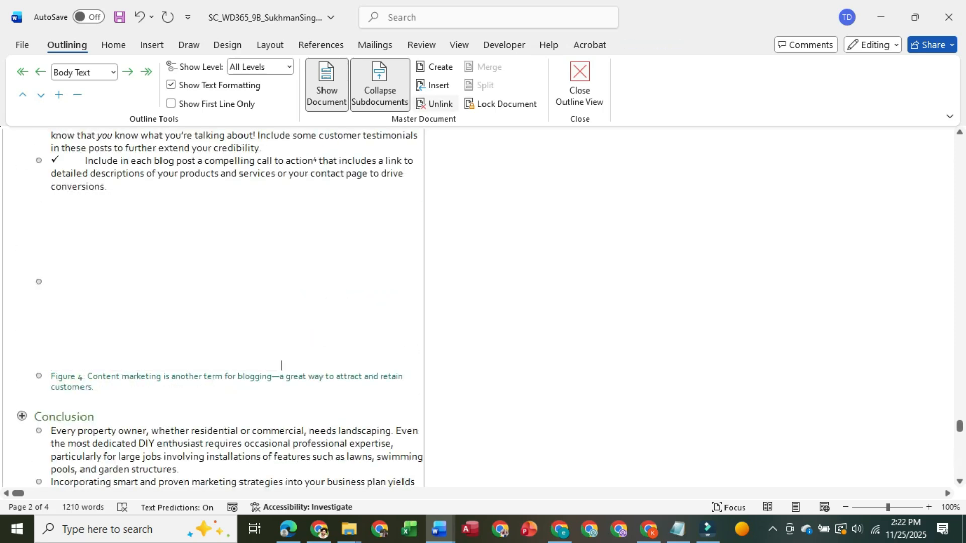
left_click(435, 104)
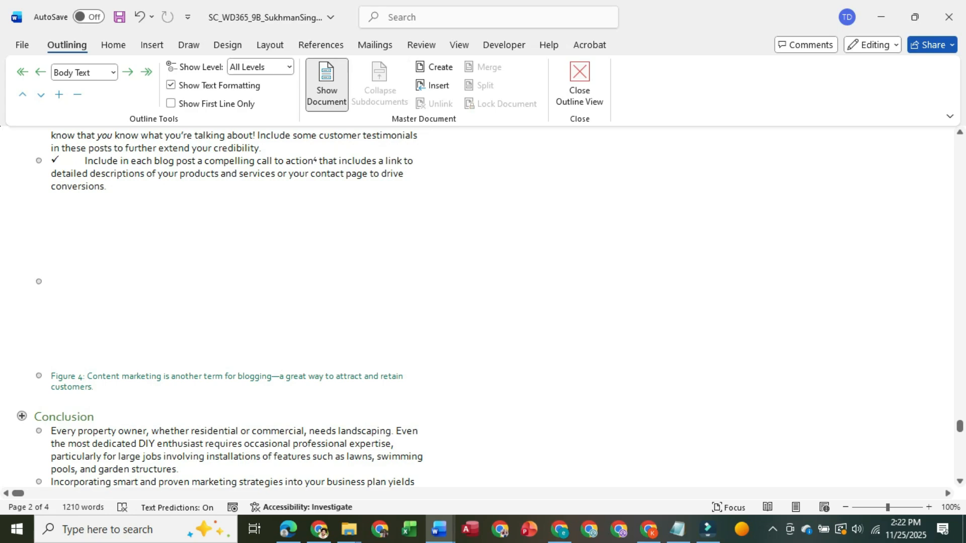
- Check the end of project step 1 in the instructions, close Outline view of the guide and save it
scroll(301, 307, "down", 2)
scroll(302, 307, "up", 10)
left_click(197, 277)
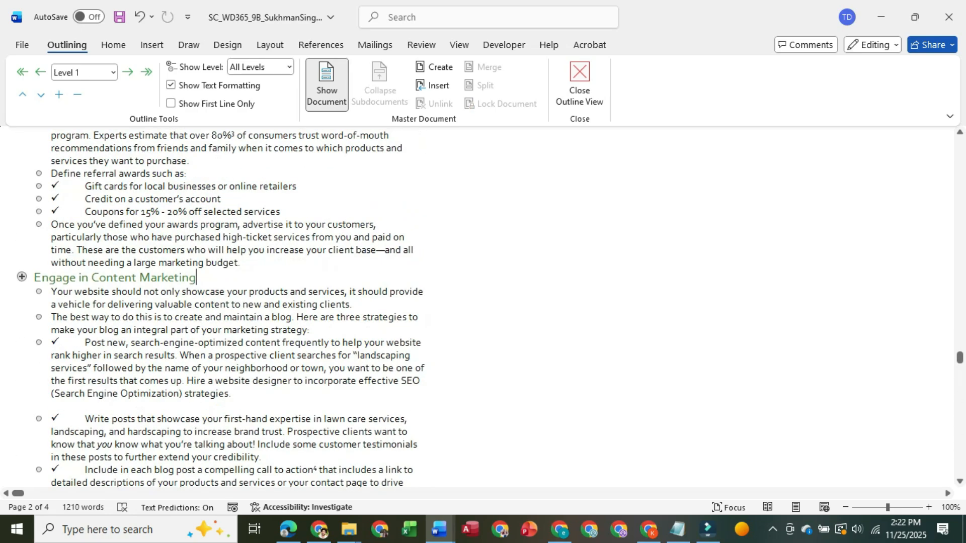
scroll(302, 307, "up", 15)
left_click(439, 529)
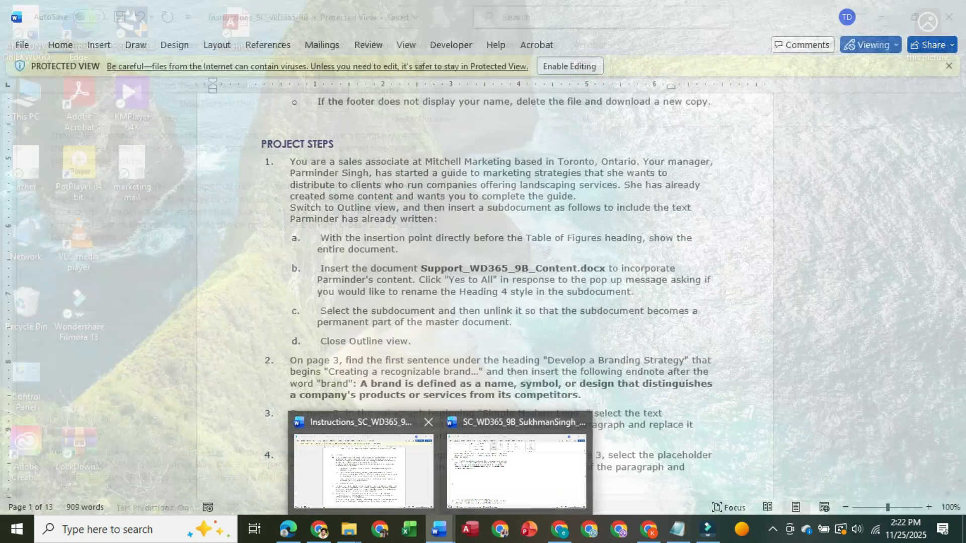
left_click(366, 465)
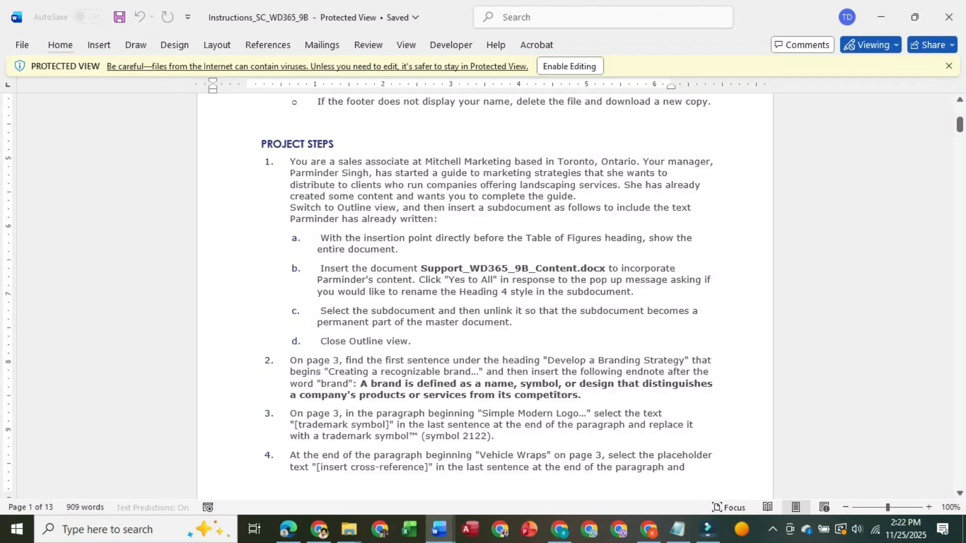
left_click(439, 529)
left_click(516, 465)
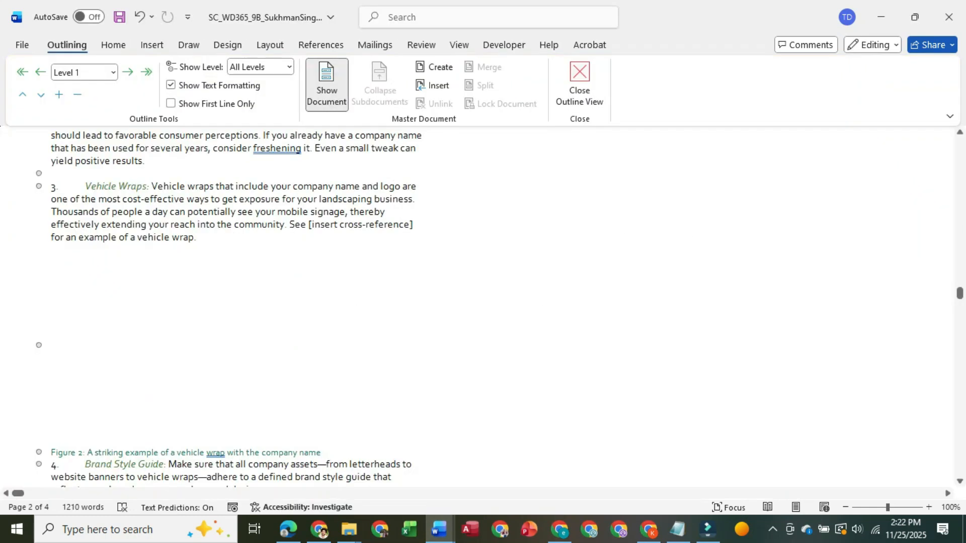
left_click(579, 84)
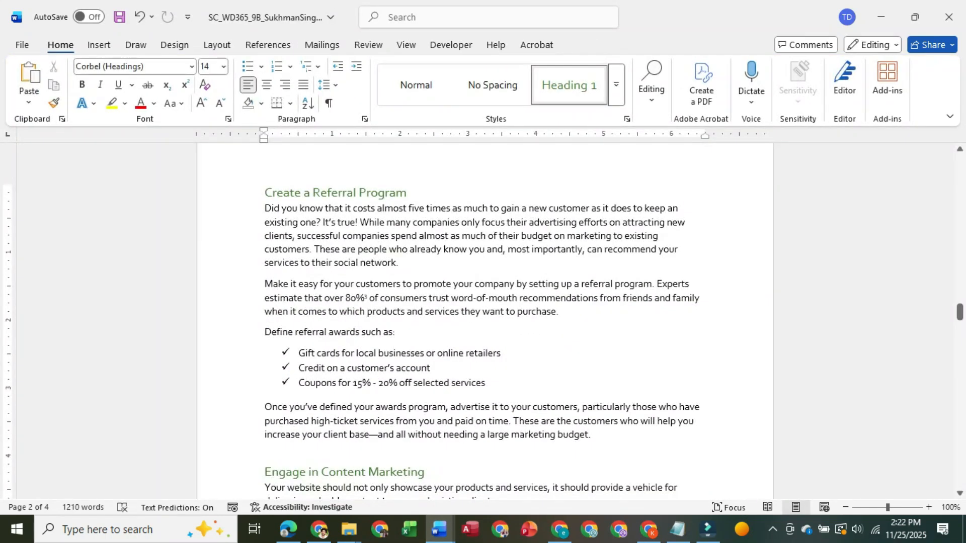
key("ctrl+s")
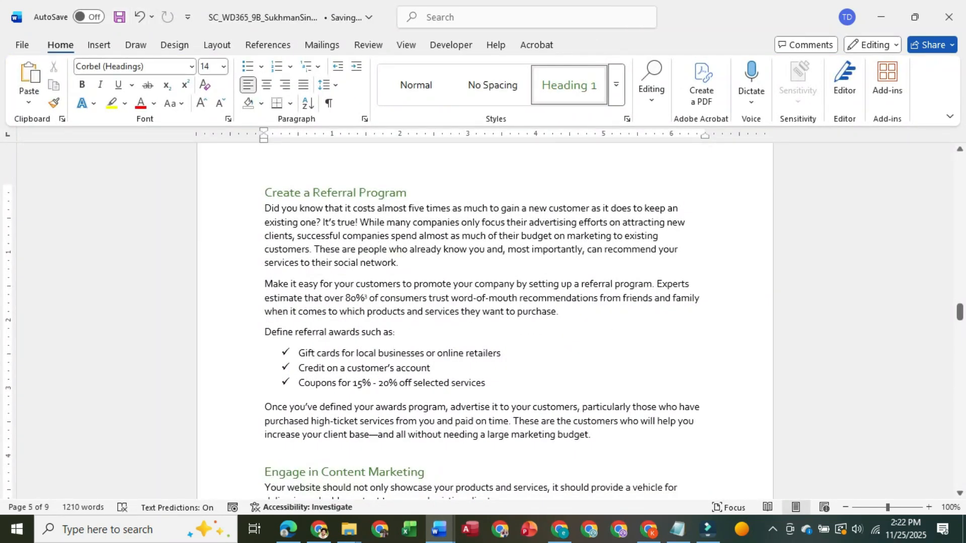
- Read project step 2 about the branding endnote in Instructions_SC_WD365_9B, and return to the Marketing for Landscapers guide
left_click(439, 529)
left_click(365, 468)
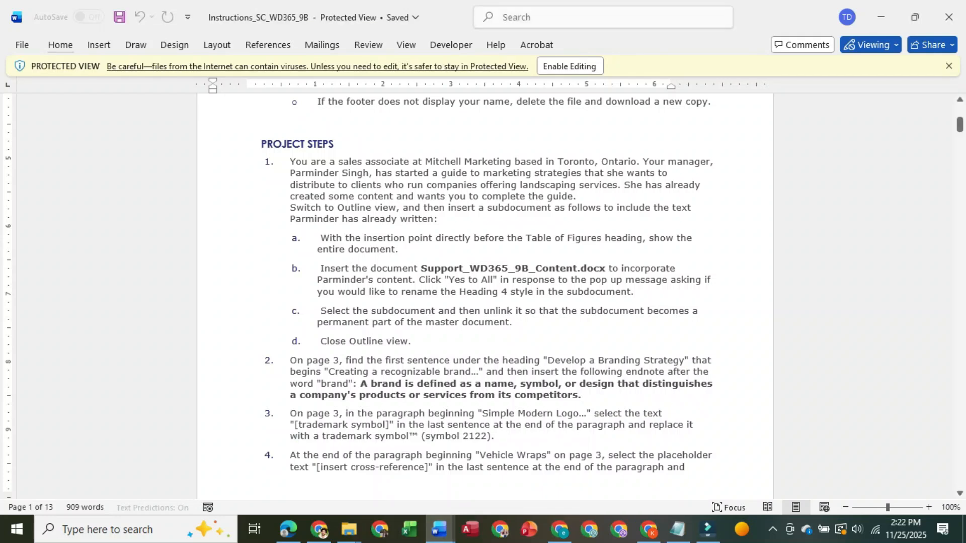
scroll(264, 133, "down", 1)
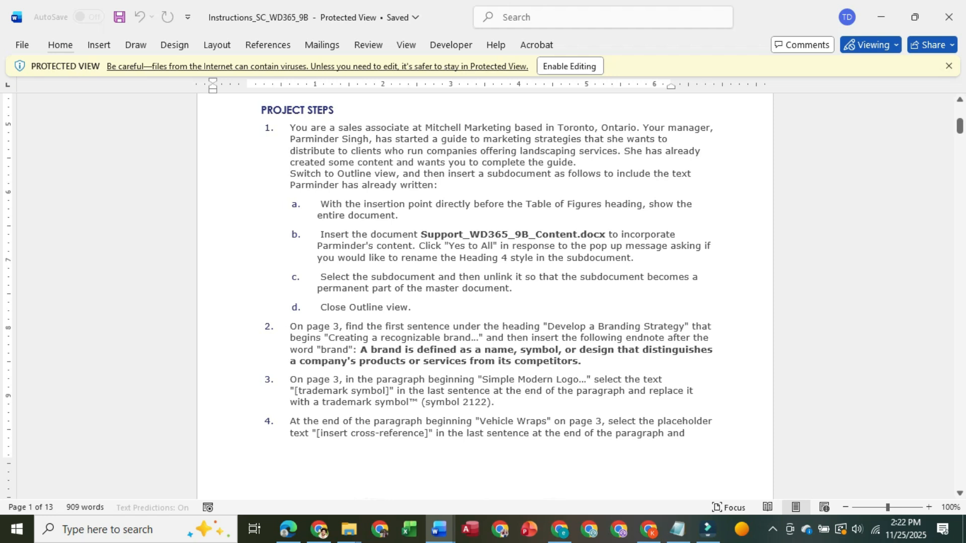
left_click(773, 529)
left_click(773, 529)
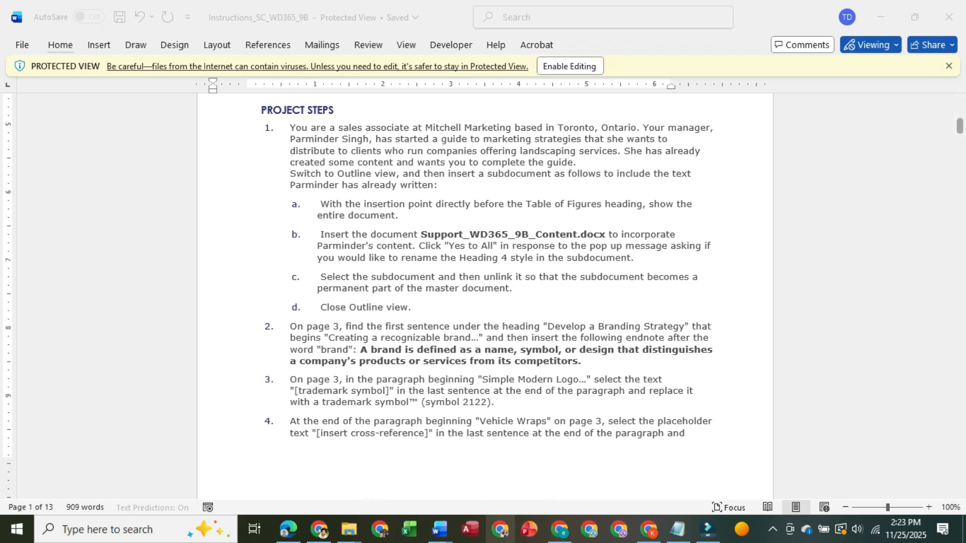
mouse_move(439, 529)
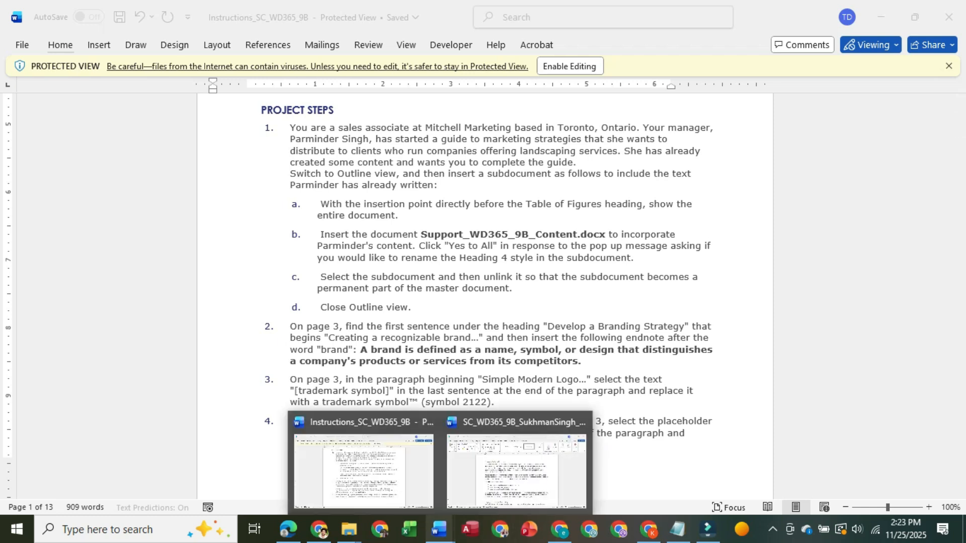
left_click(517, 470)
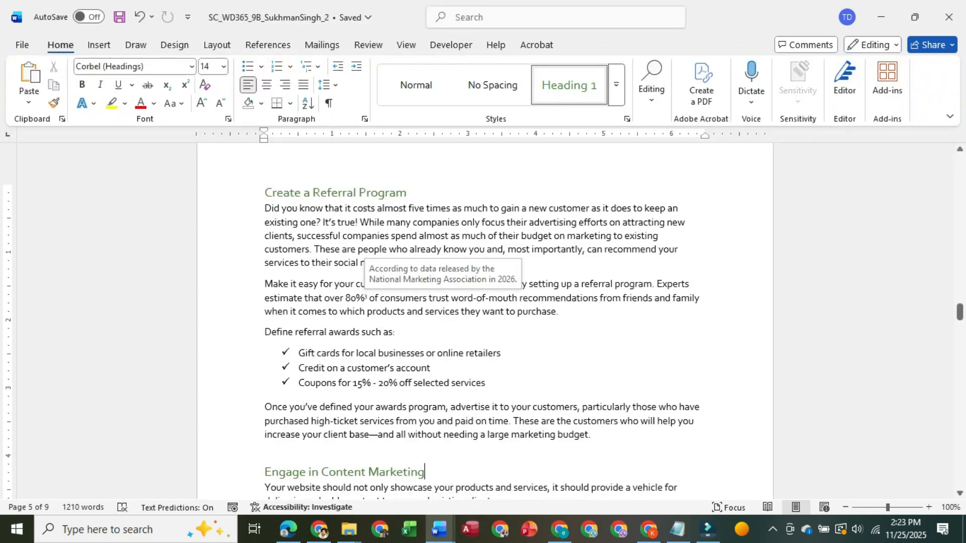
- Place the insertion point after the word "brand" in the second sentence under the Develop a Branding Strategy heading on page 3
scroll(484, 322, "up", 10)
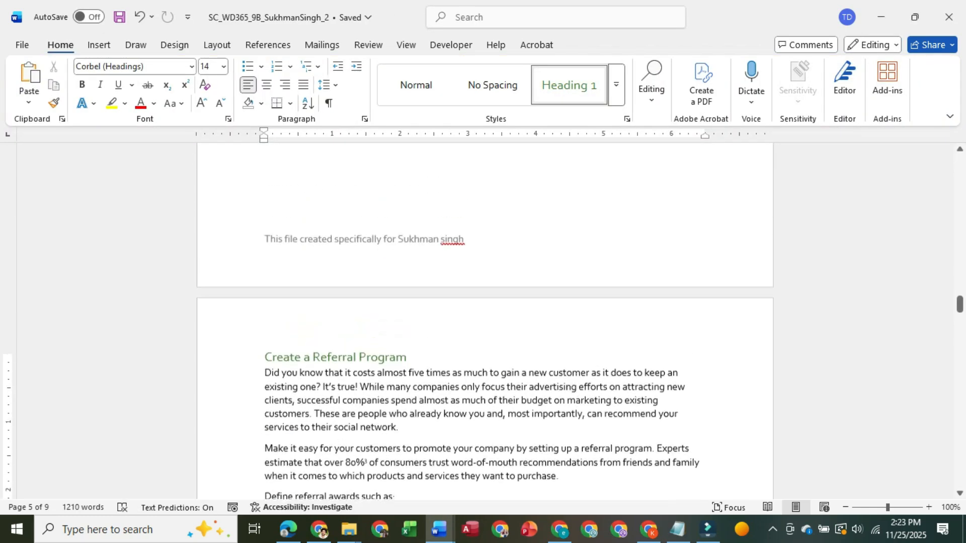
scroll(485, 322, "up", 12)
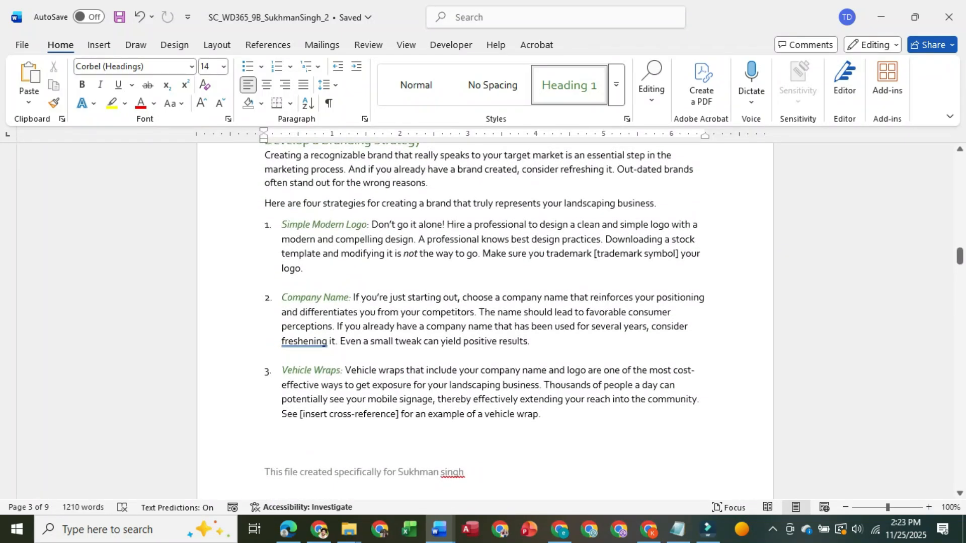
scroll(485, 322, "up", 5)
scroll(484, 322, "down", 1)
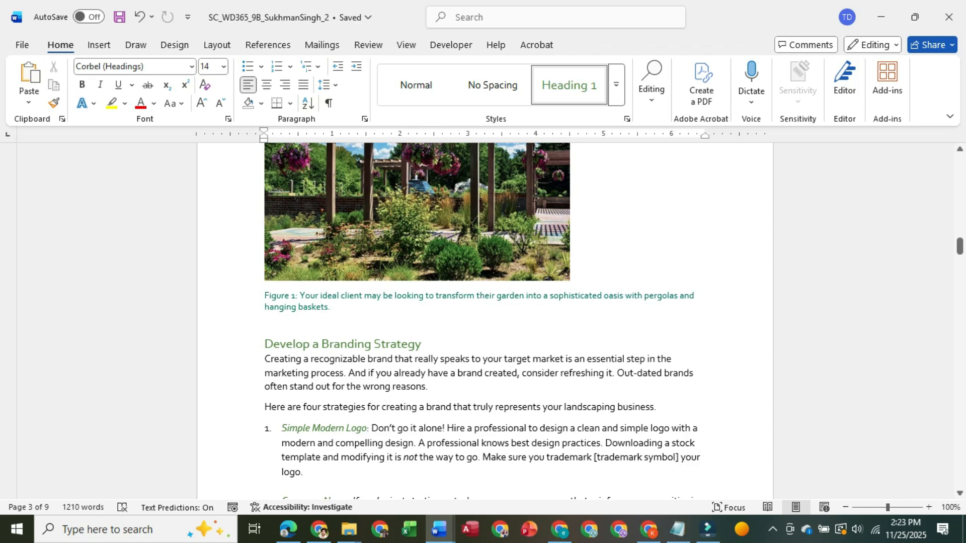
left_click(483, 373)
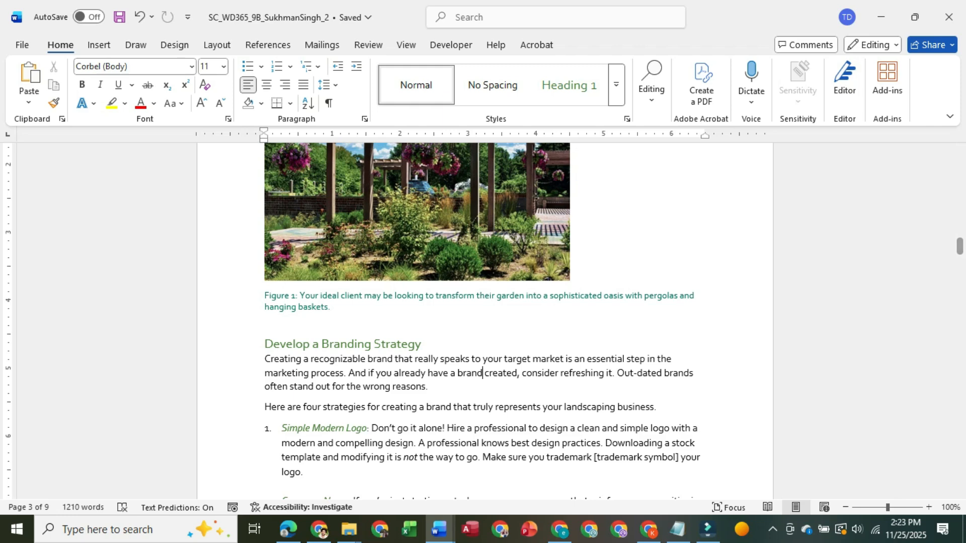
- Compare the endnote instruction in project step 2 with the Develop a Branding Strategy paragraph in the guide
left_click(439, 529)
left_click(362, 468)
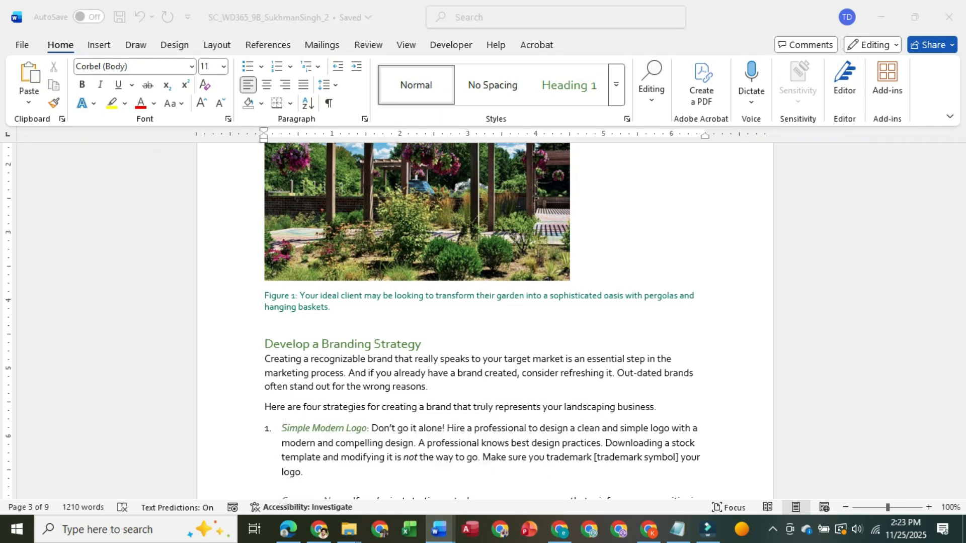
left_click(439, 529)
left_click(362, 468)
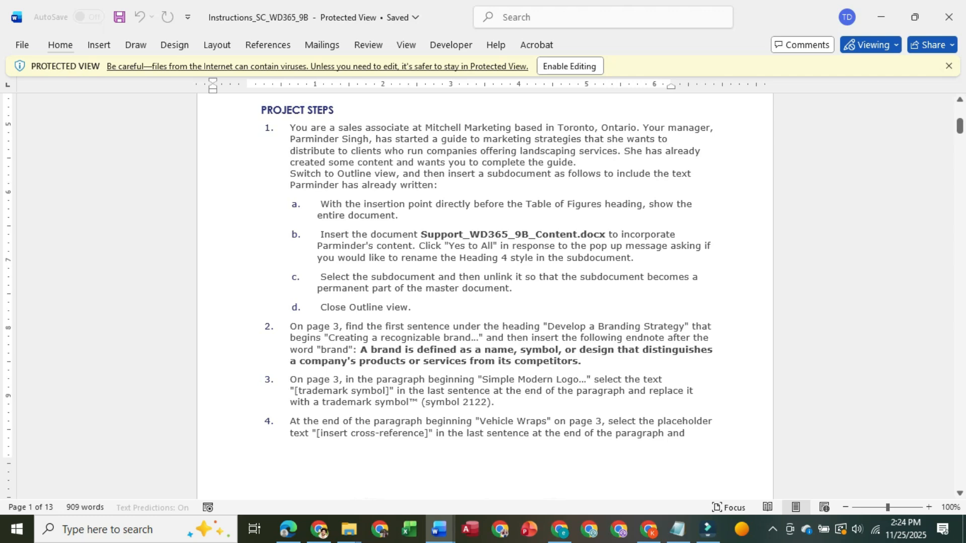
left_click(439, 530)
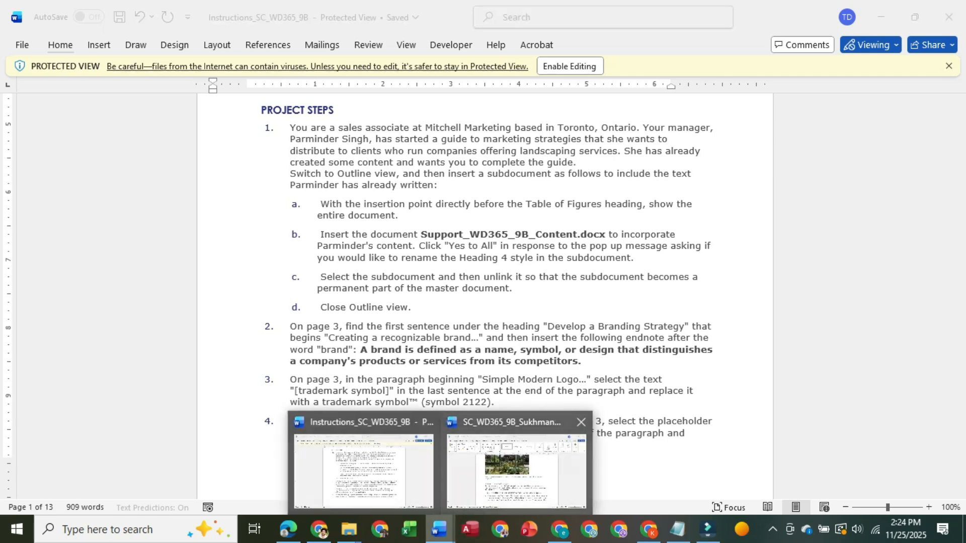
mouse_move(508, 428)
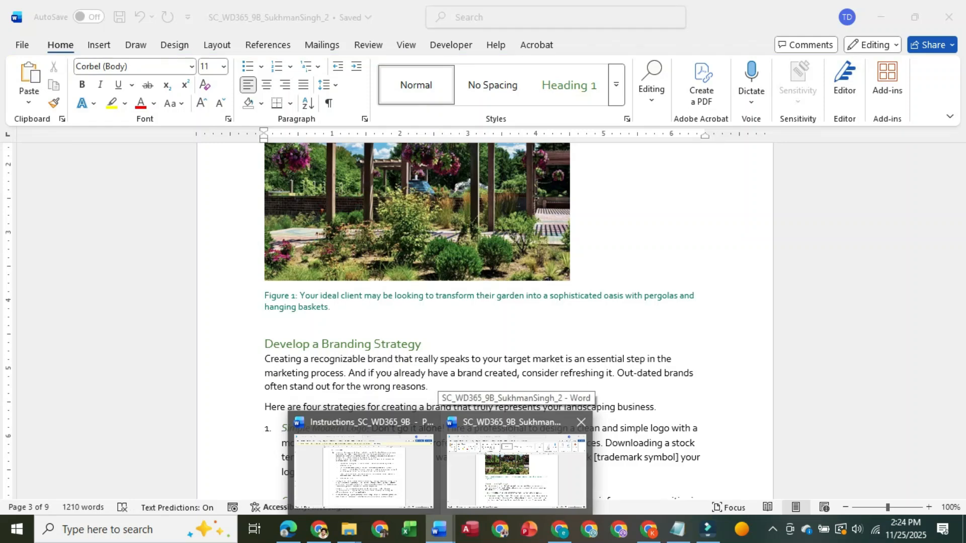
left_click(516, 472)
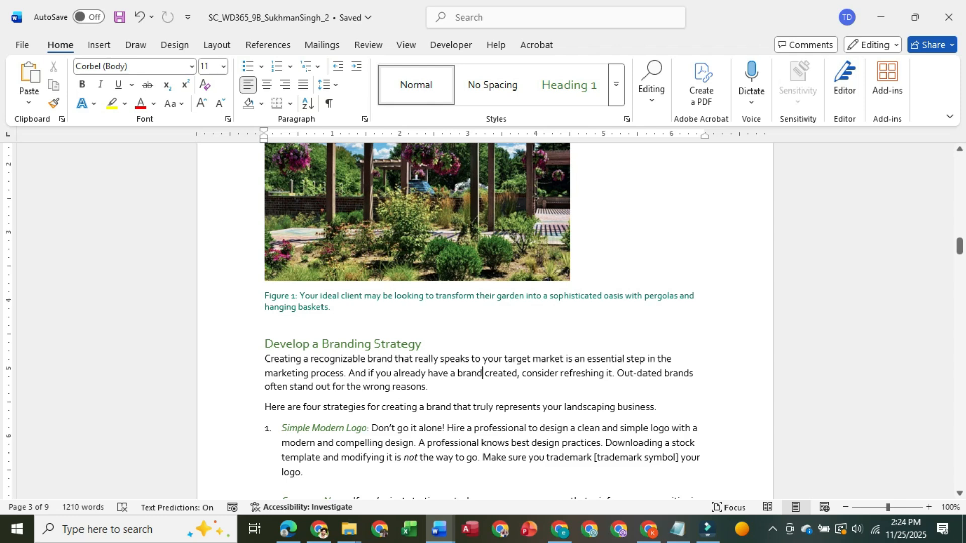
mouse_move(438, 529)
left_click(364, 472)
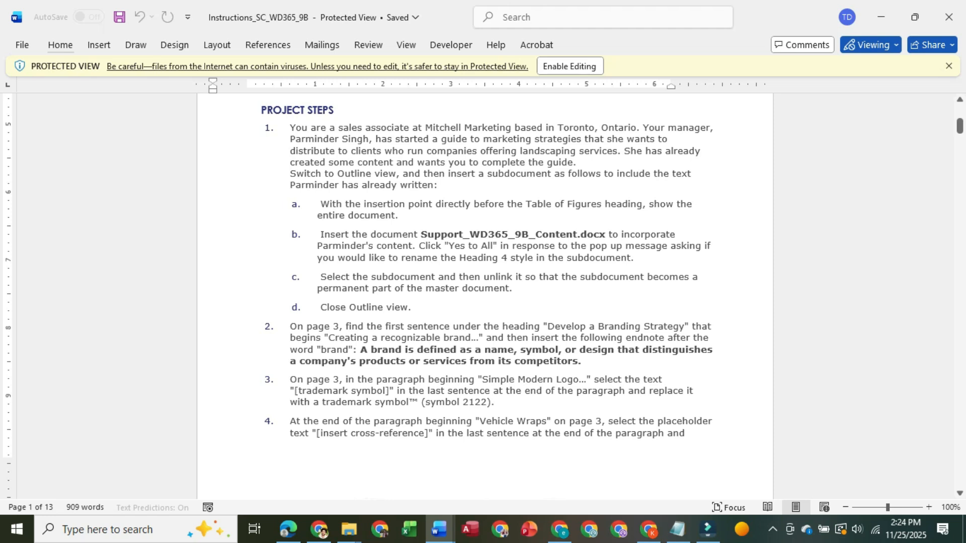
- Select the endnote text defining a brand in project step 2 of the instructions and return to the Marketing for Landscapers guide
left_click_drag(360, 350, 578, 361)
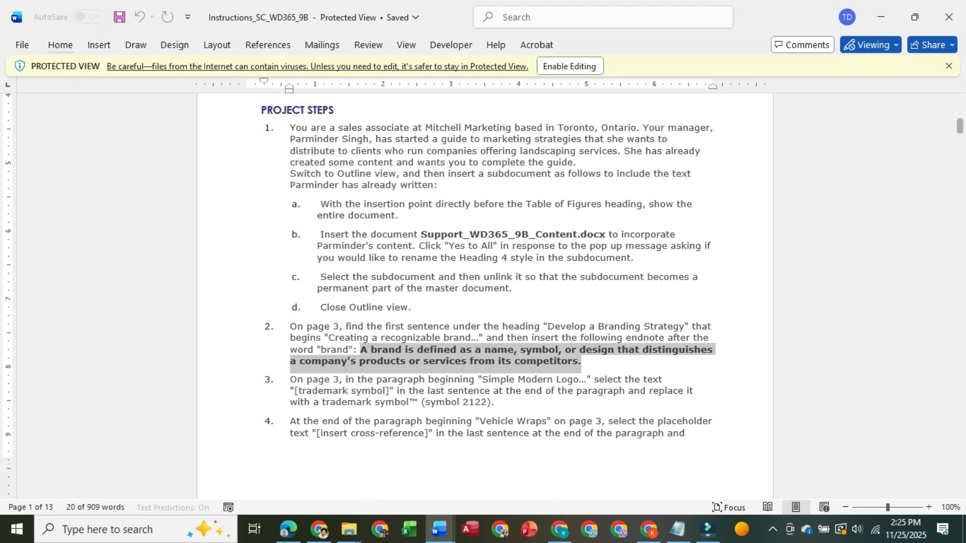
mouse_move(439, 530)
left_click(595, 473)
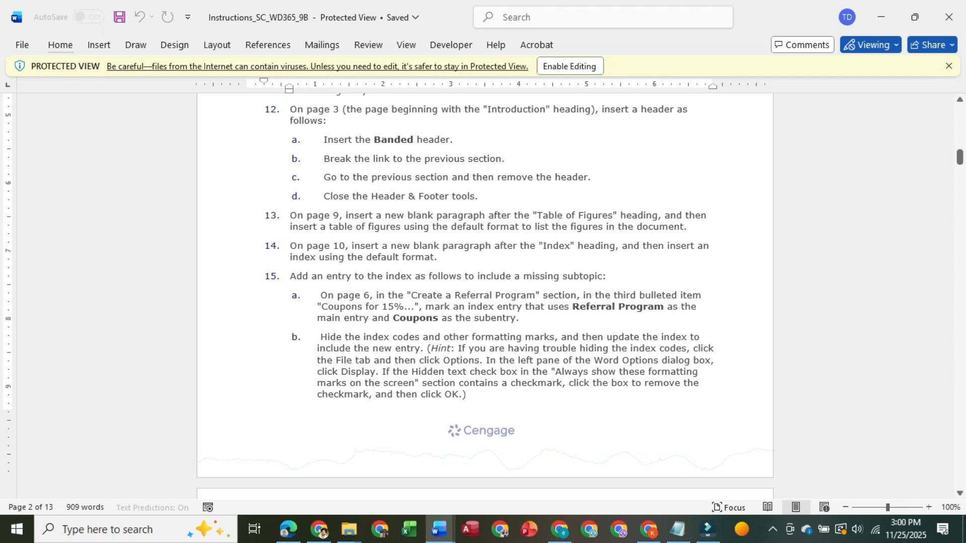
- Insert a new blank paragraph after the Index heading on page 10 of the Marketing for Landscapers guide
mouse_move(439, 529)
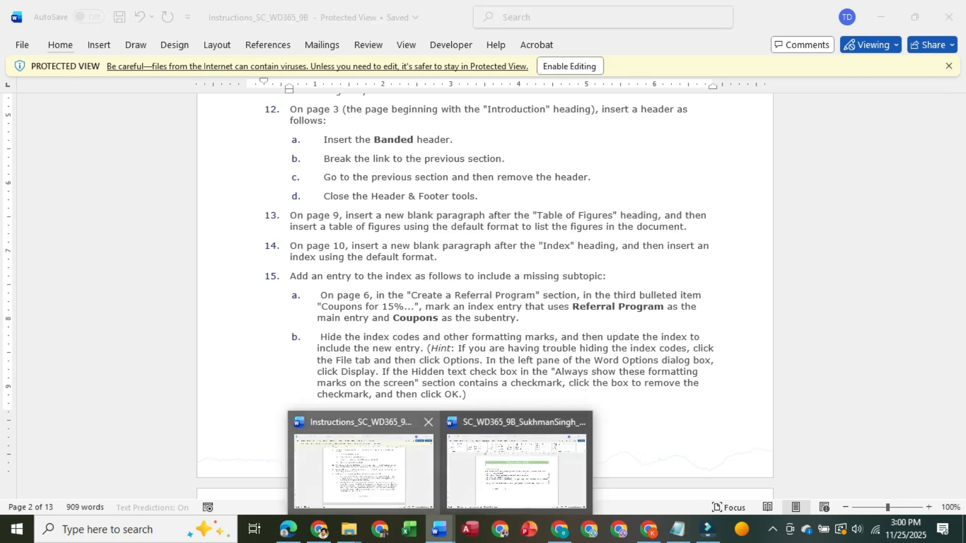
left_click(517, 463)
scroll(485, 322, "down", 12)
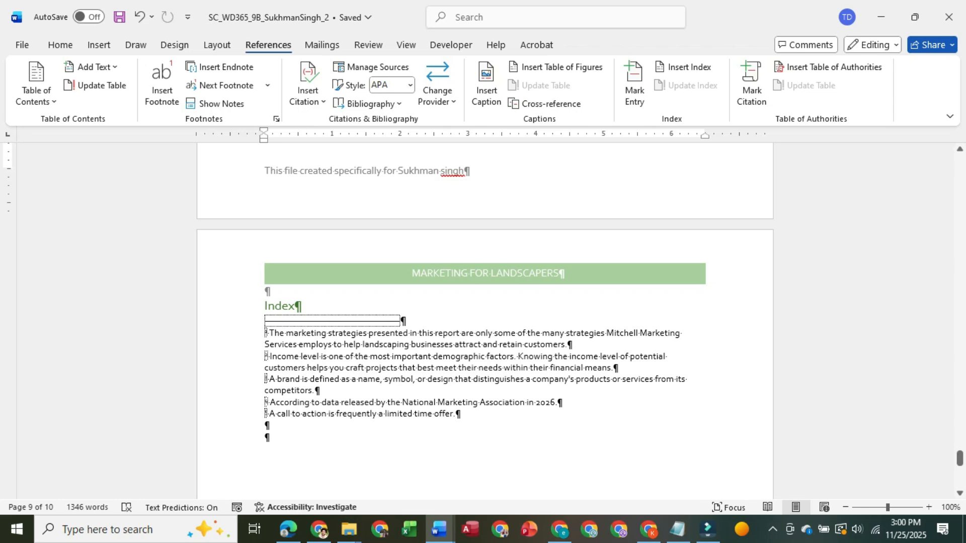
left_click(296, 305)
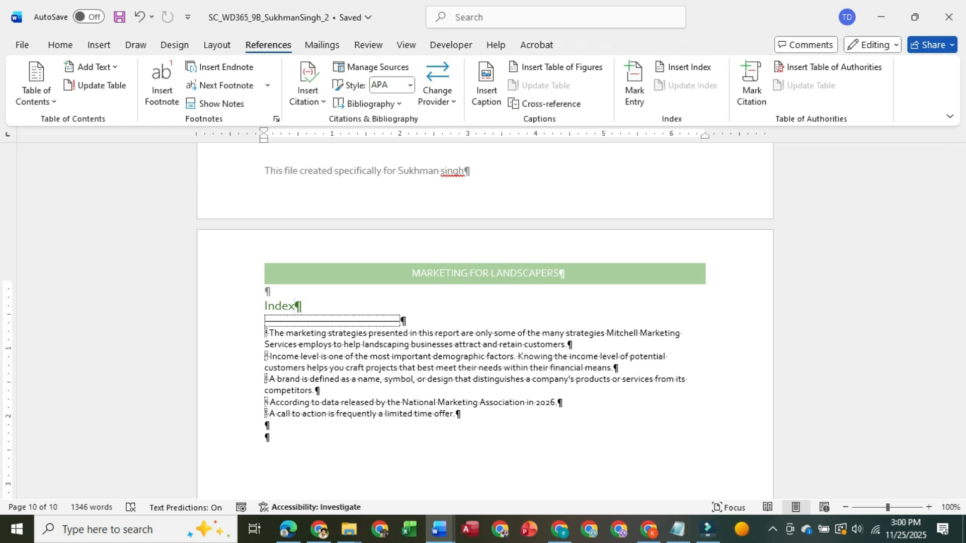
key("Return")
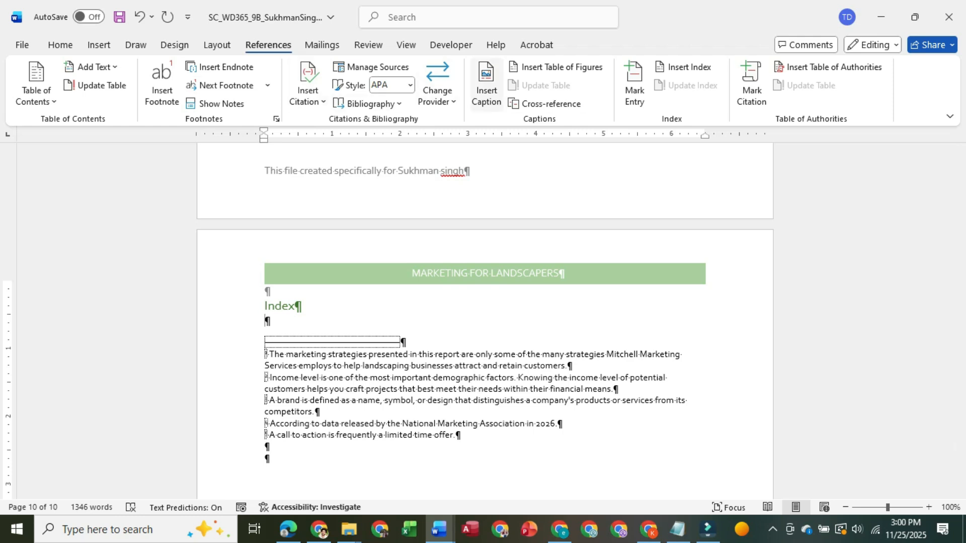
- Insert an index with the default format in the blank paragraph under the Index heading and save the guide
left_click(684, 67)
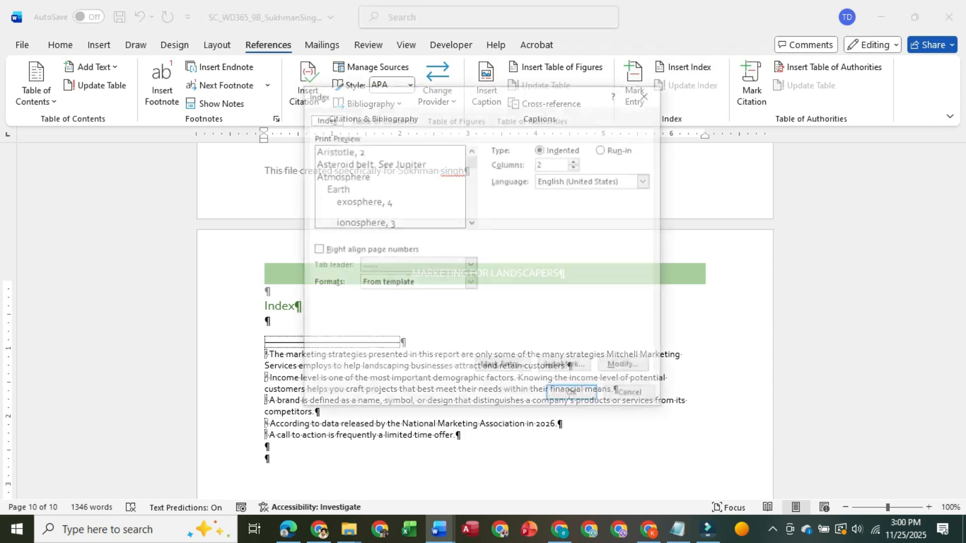
left_click(439, 530)
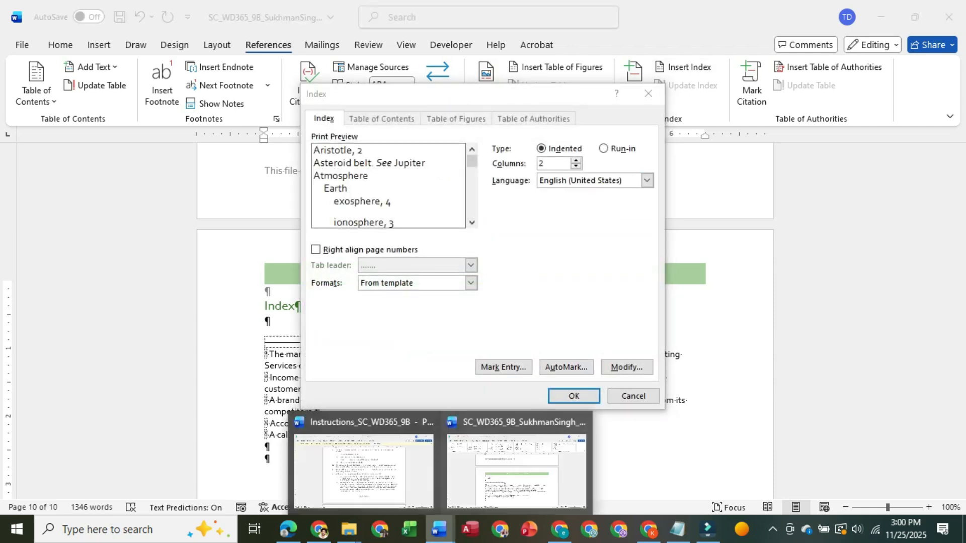
mouse_move(364, 468)
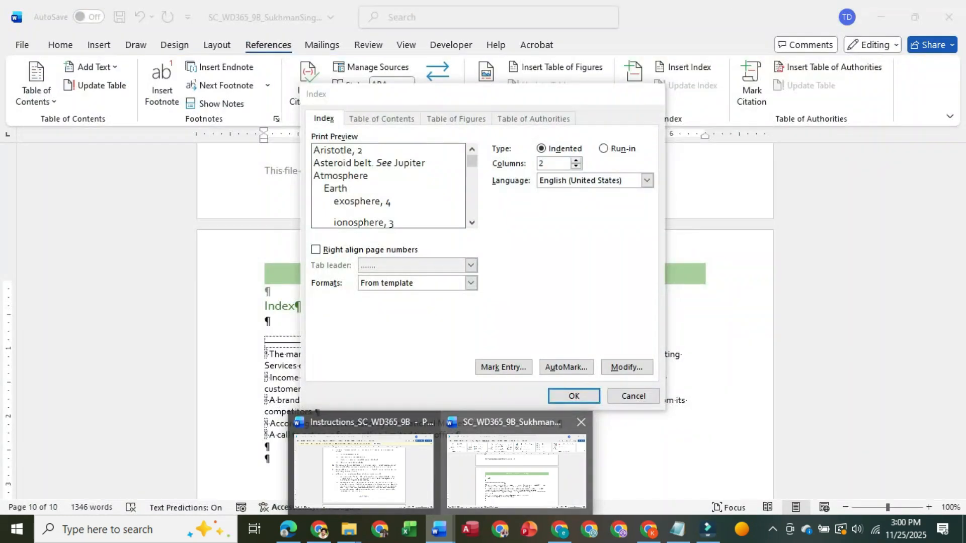
left_click(516, 468)
key("Return")
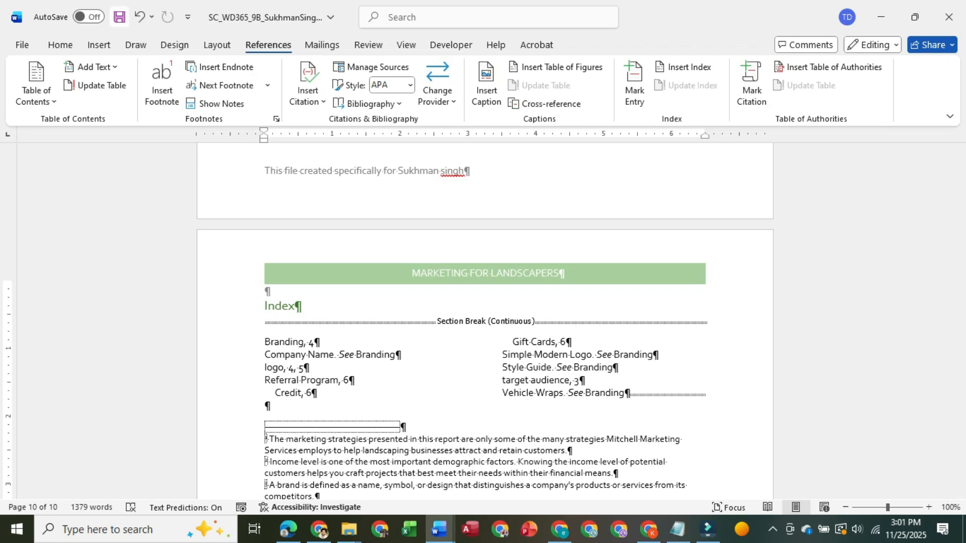
left_click(119, 17)
- Place the insertion point before "Coupons" in the third bulleted item of the Create a Referral Program section on page 6, consulting project step 15a
scroll(483, 322, "up", 10)
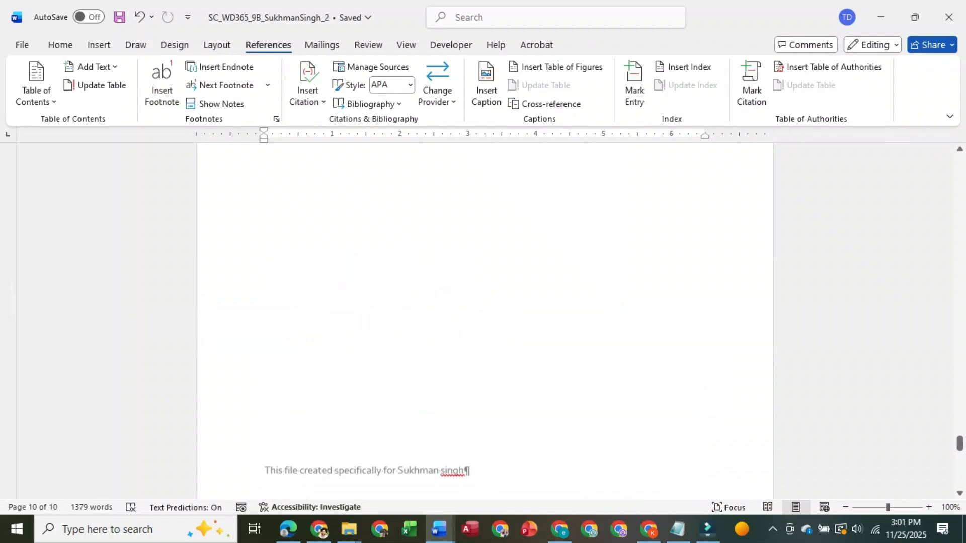
scroll(483, 322, "up", 10)
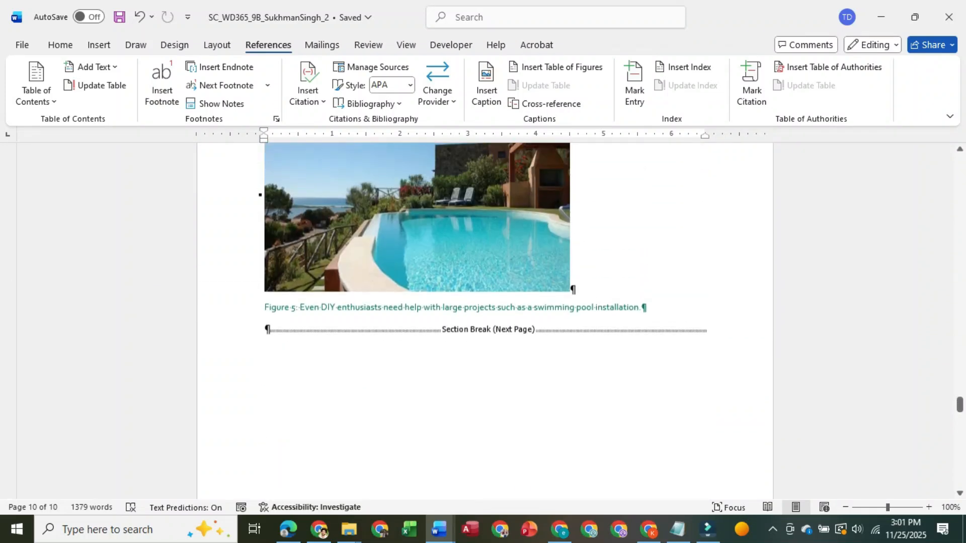
left_click(268, 333)
scroll(483, 322, "up", 15)
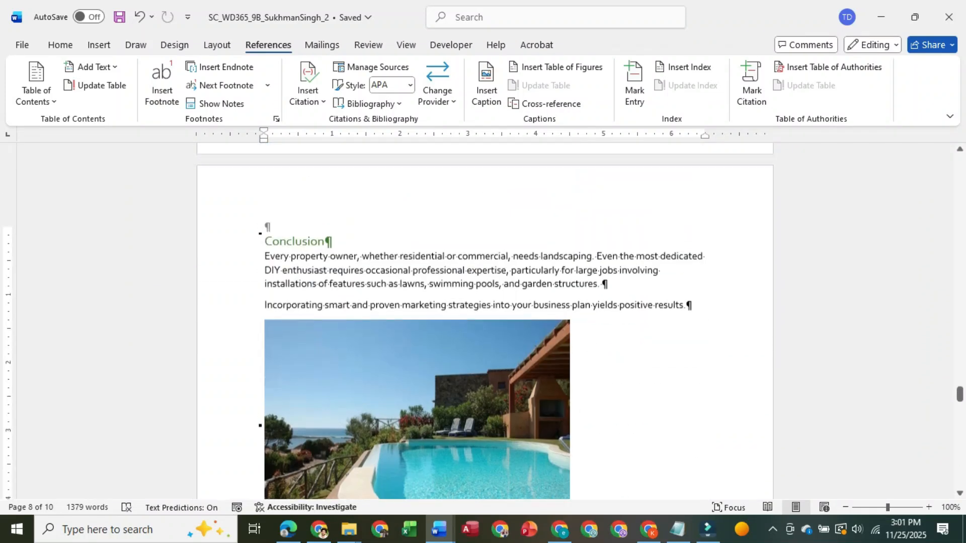
scroll(483, 322, "up", 20)
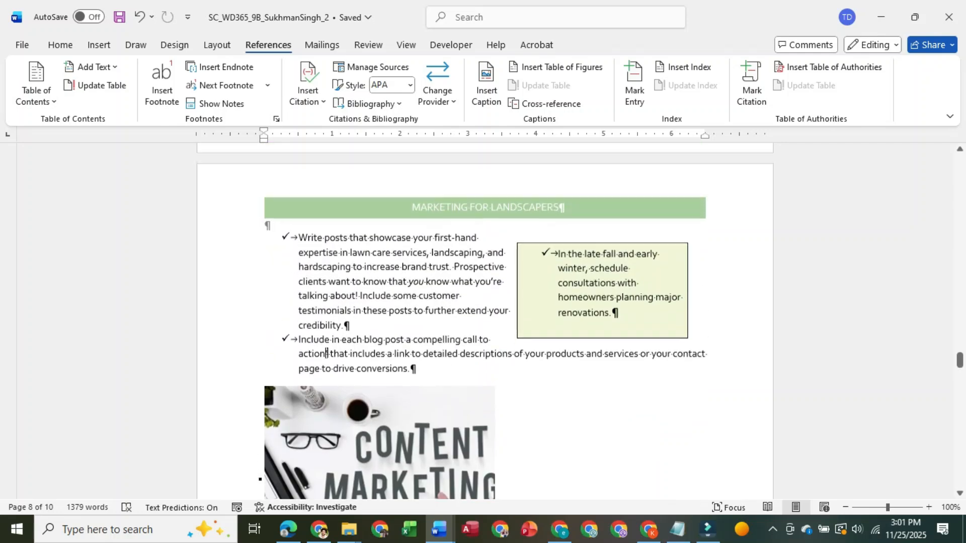
scroll(483, 322, "up", 1)
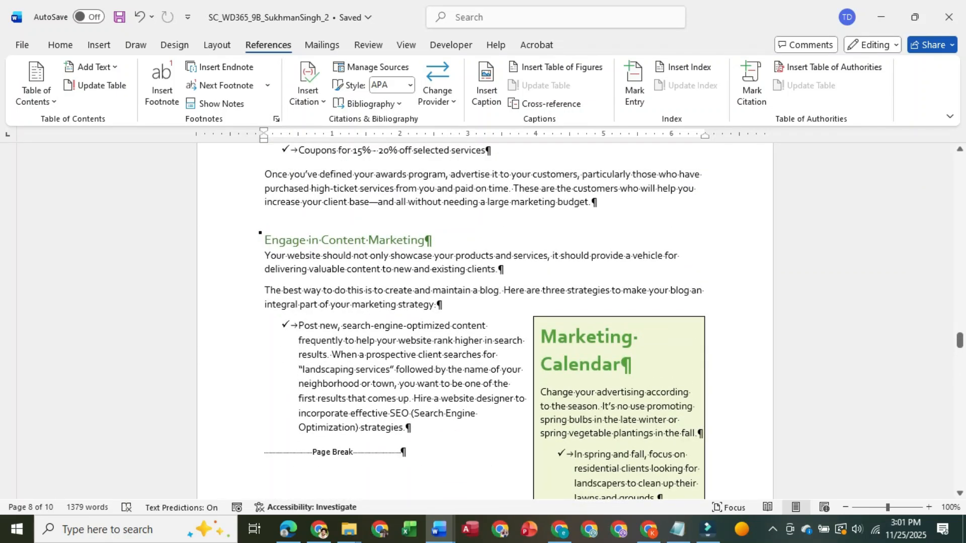
left_click(299, 414)
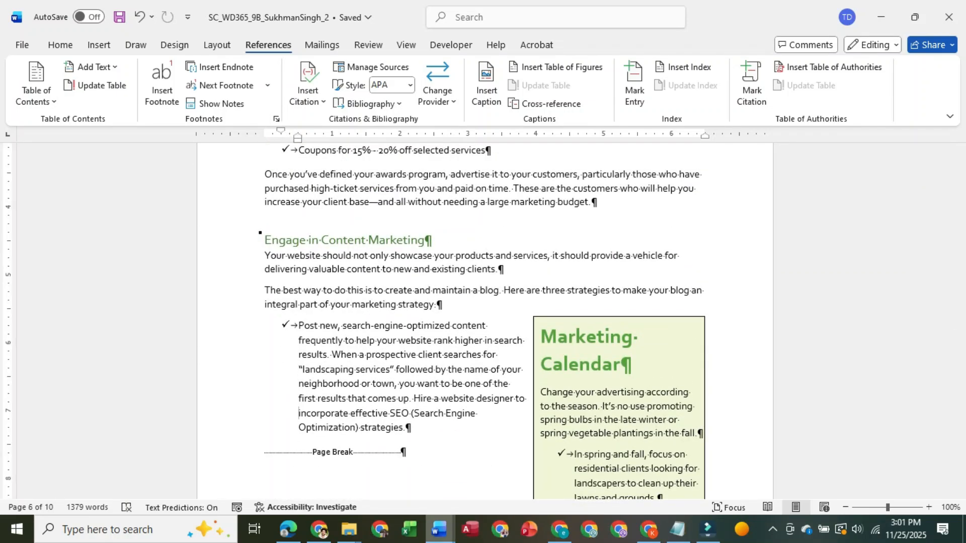
mouse_move(439, 529)
left_click(370, 450)
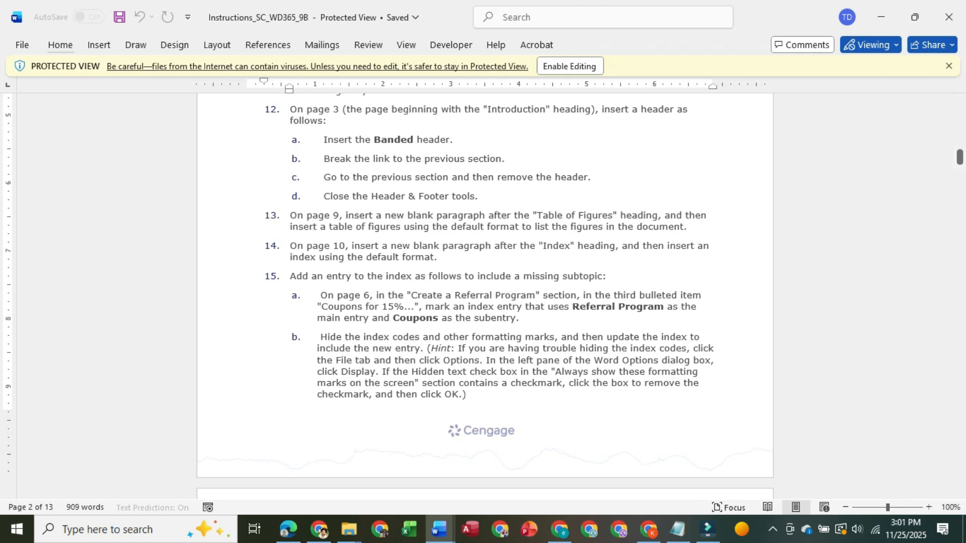
mouse_move(438, 529)
left_click(481, 463)
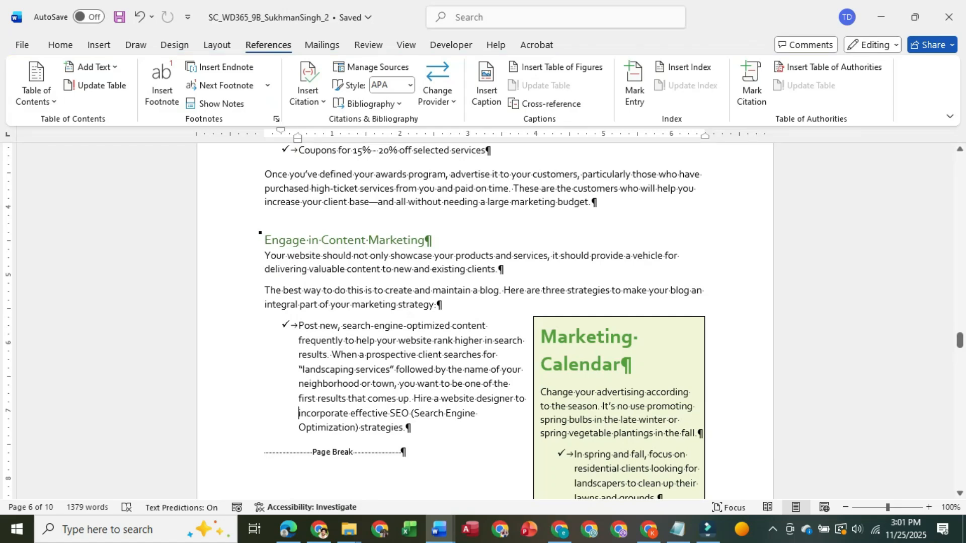
scroll(366, 201, "up", 3)
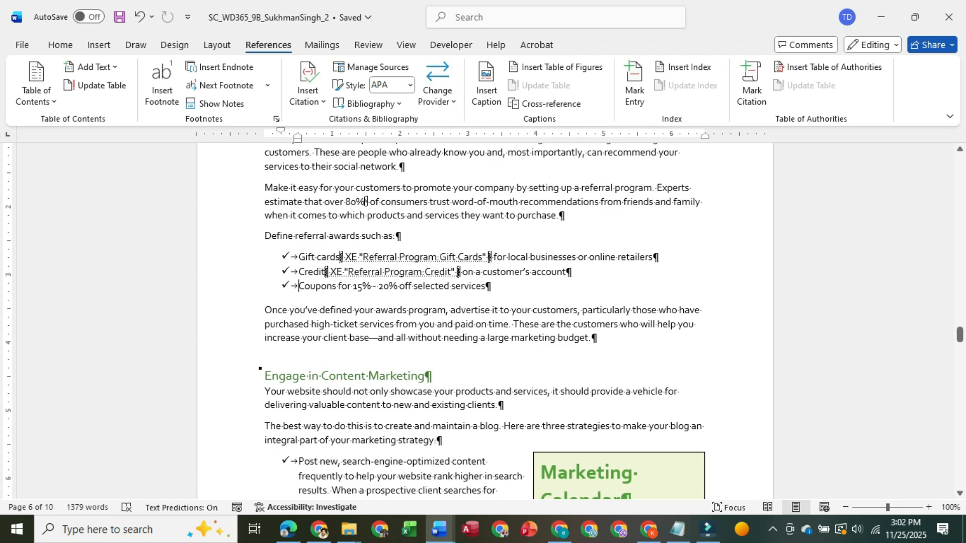
- Read project step 15 about the missing index subtopic in Instructions_SC_WD365_9B and return to the guide
left_click(439, 530)
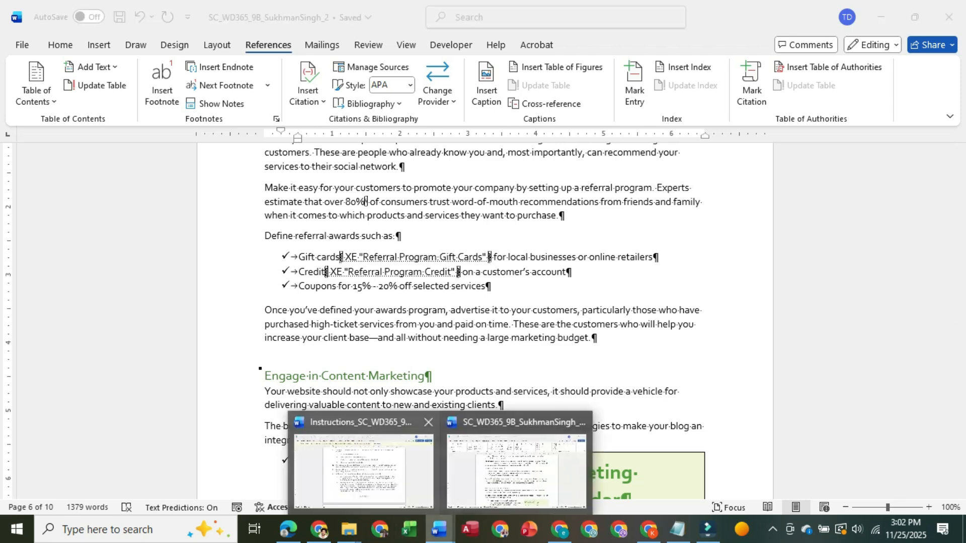
left_click(364, 468)
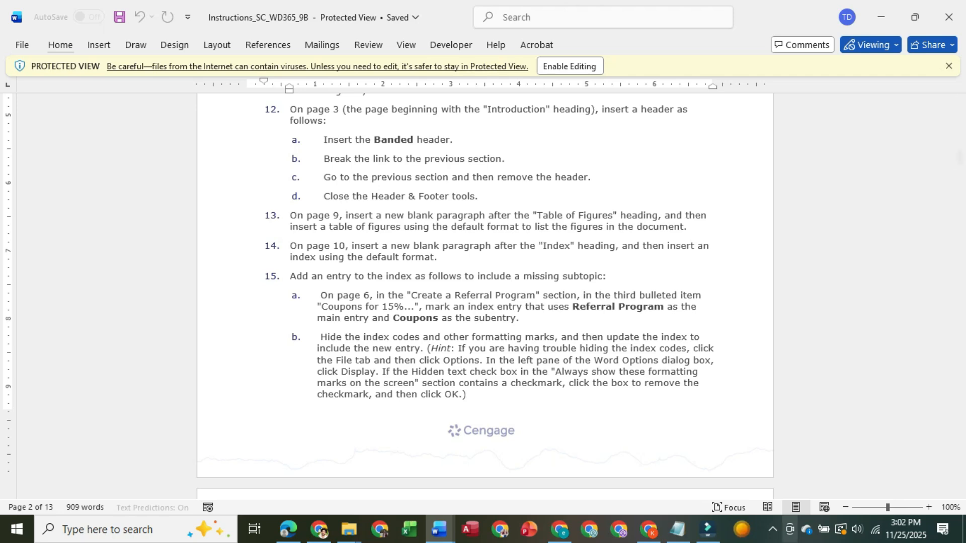
left_click(773, 530)
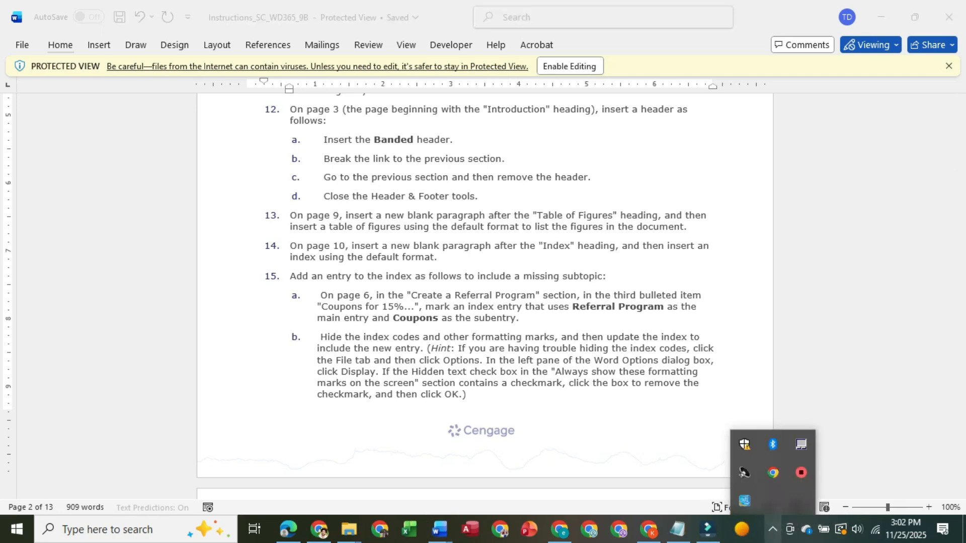
key("alt")
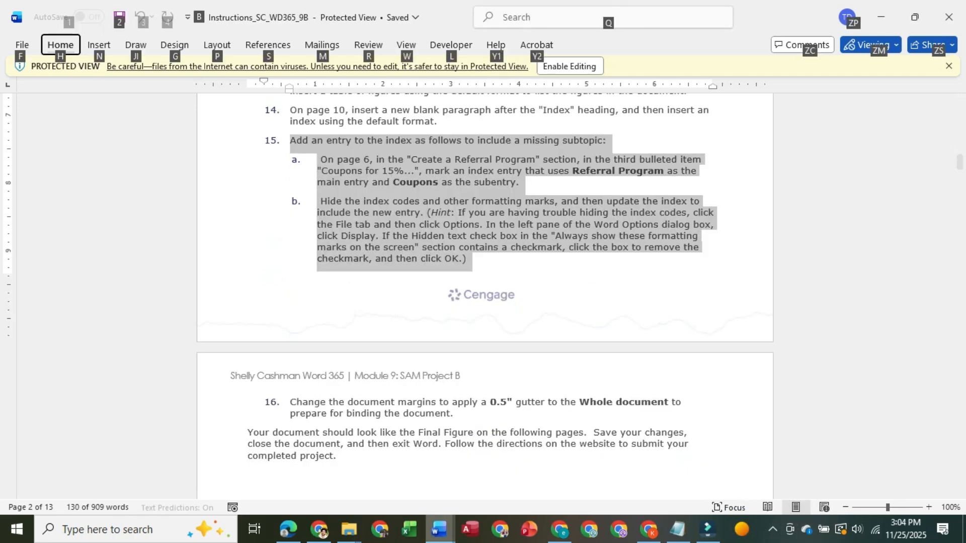
left_click(439, 529)
left_click(517, 465)
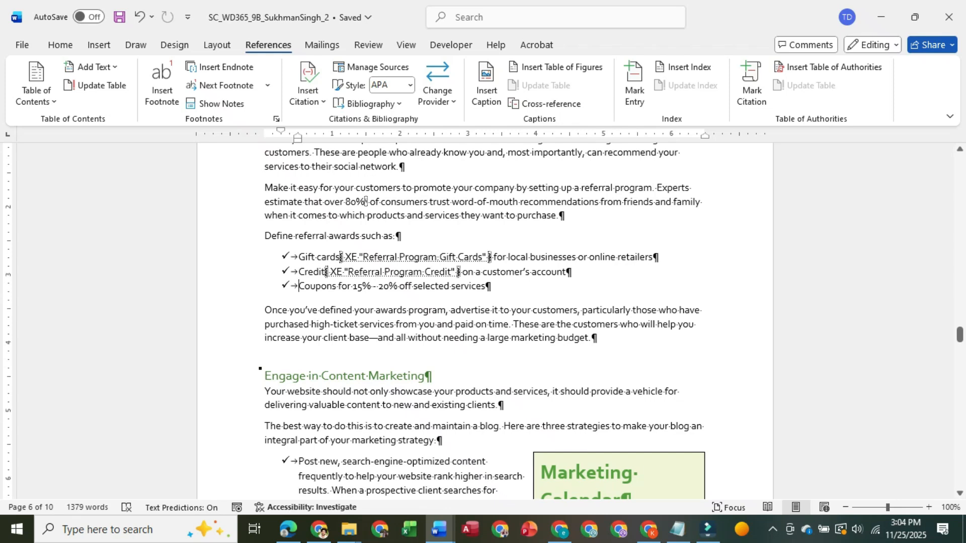
- Select the word "Coupons" in the third referral award bullet and start marking it as an index entry
key("shift+Right")
key("shift+Right")
key("shift+Right")
key("shift+Right")
key("shift+Right")
key("shift+Right")
key("shift+Right")
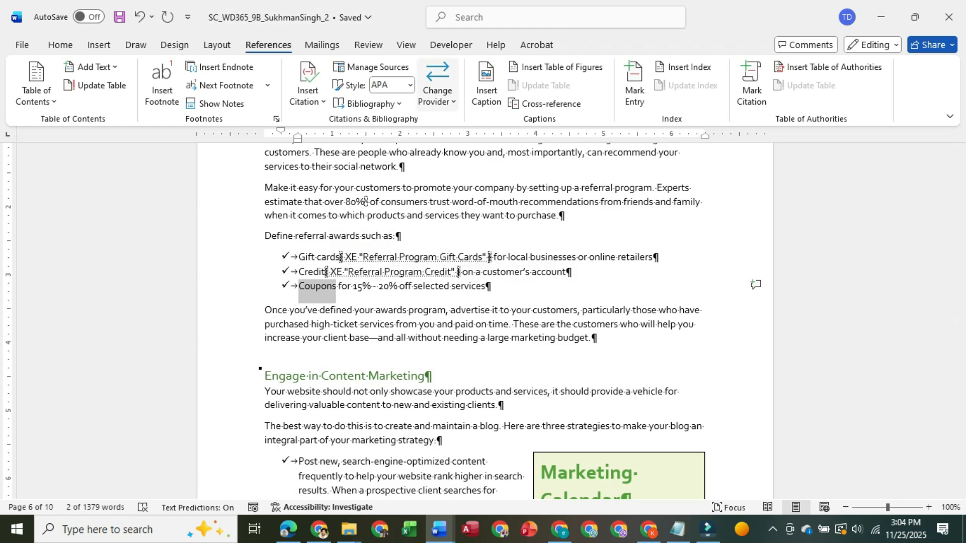
left_click(635, 83)
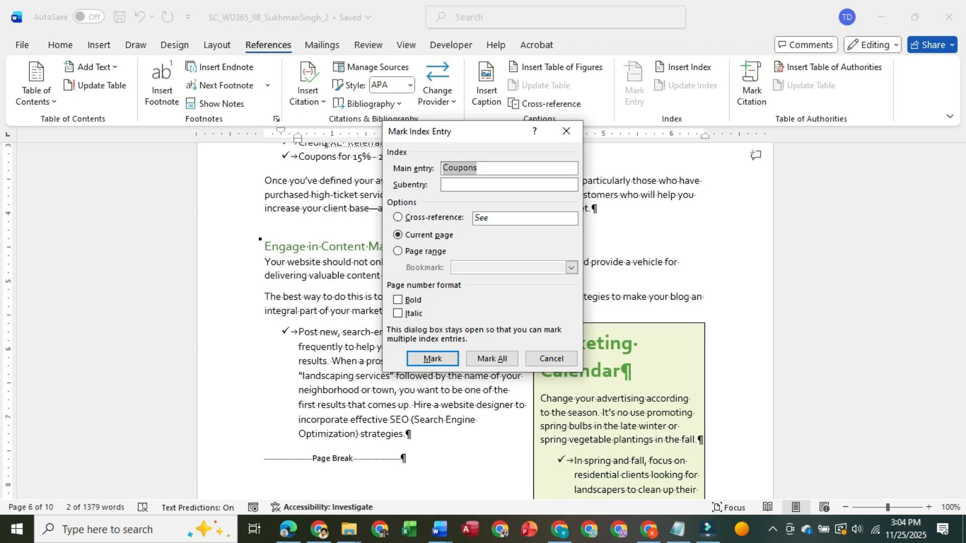
- Check project step 15a in the instructions for the main entry and subentry wording, and return to the index entry settings
left_click(478, 168)
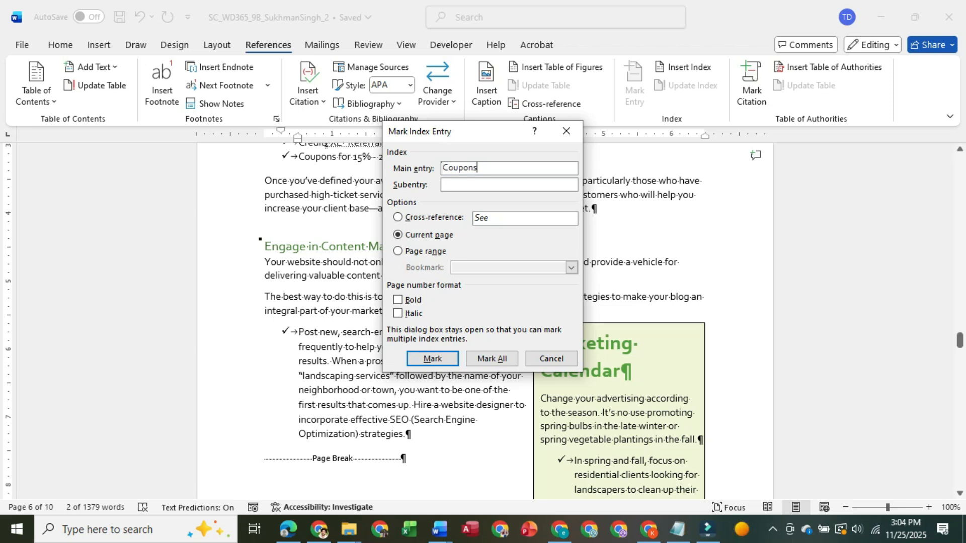
mouse_move(439, 530)
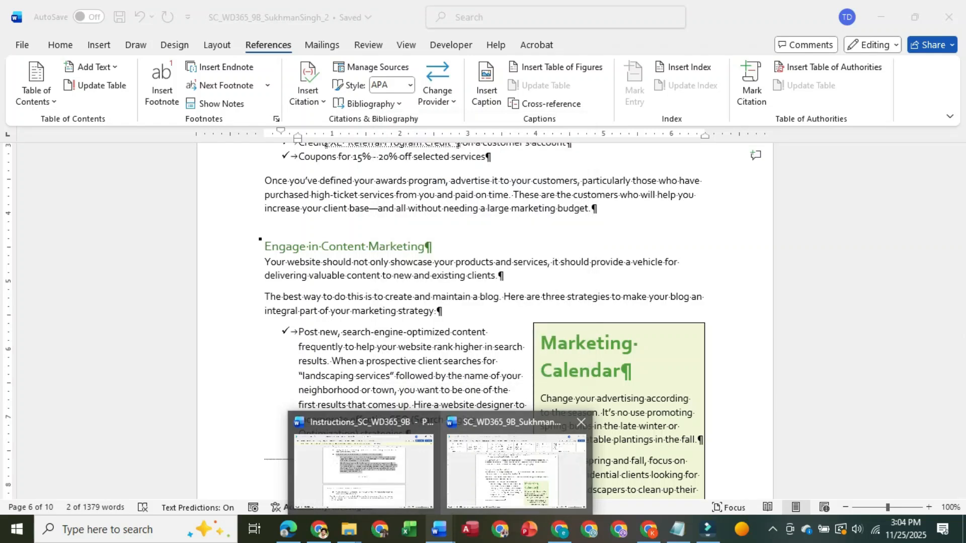
left_click(363, 471)
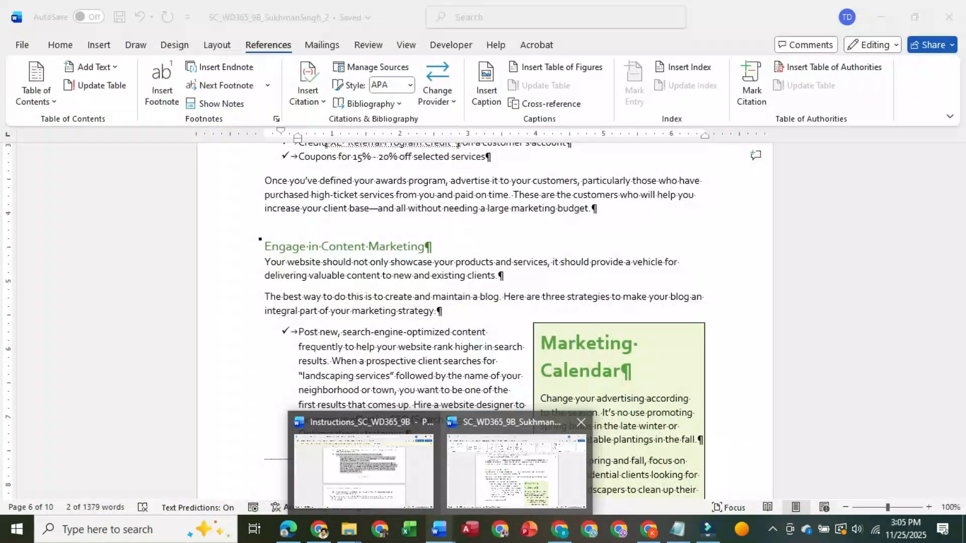
left_click(517, 453)
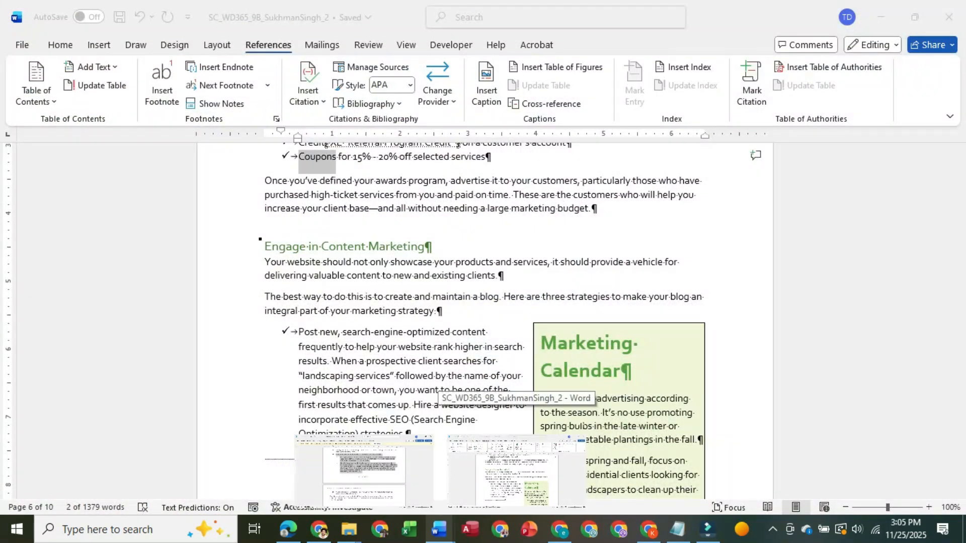
- Replace the main entry of the new index entry with "Referral Program"
left_click(490, 168)
double_click(489, 168)
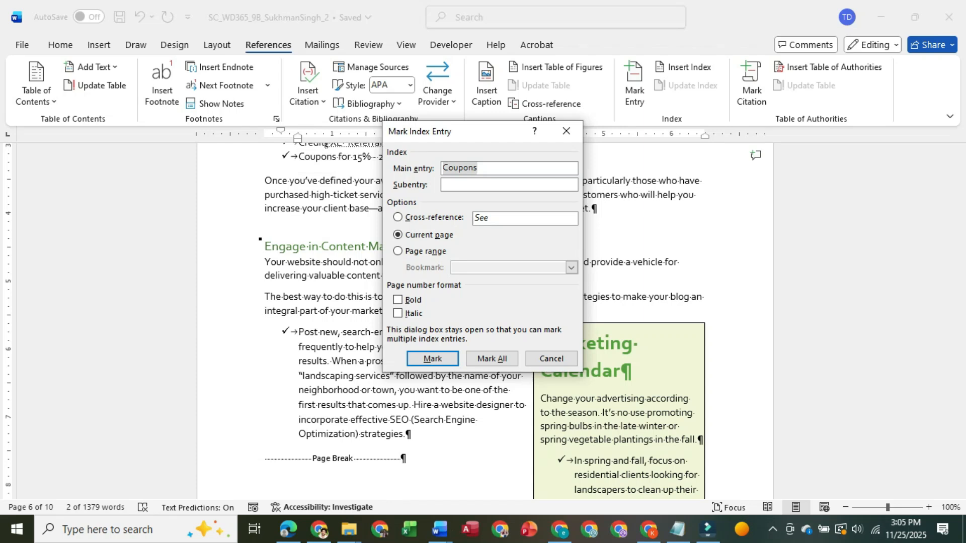
left_click(490, 168)
key("BackSpace")
key("BackSpace")
key("BackSpace")
key("BackSpace")
key("BackSpace")
key("BackSpace")
key("BackSpace")
type("Ref")
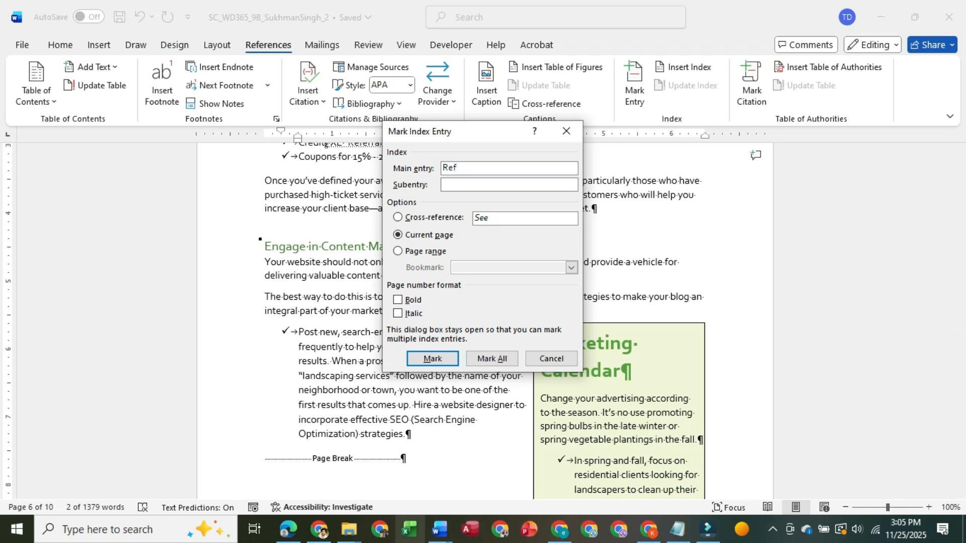
mouse_move(439, 529)
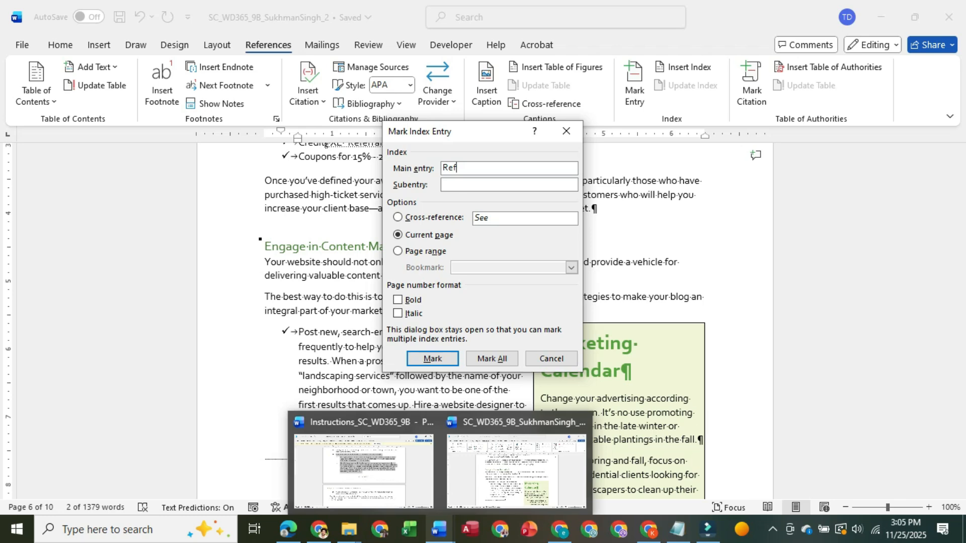
mouse_move(363, 470)
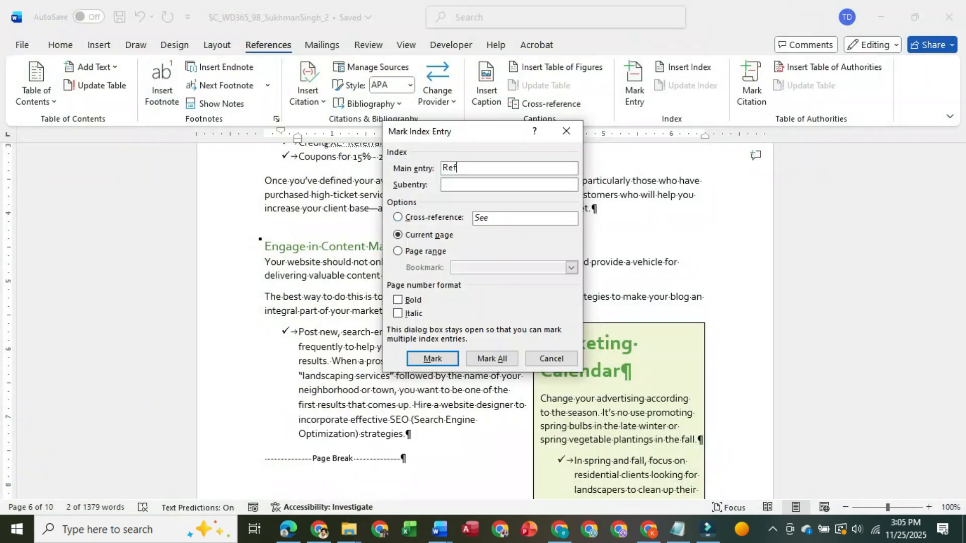
type("ern")
type("al ")
type("P")
type("r")
type("ogr")
type("am")
mouse_move(439, 528)
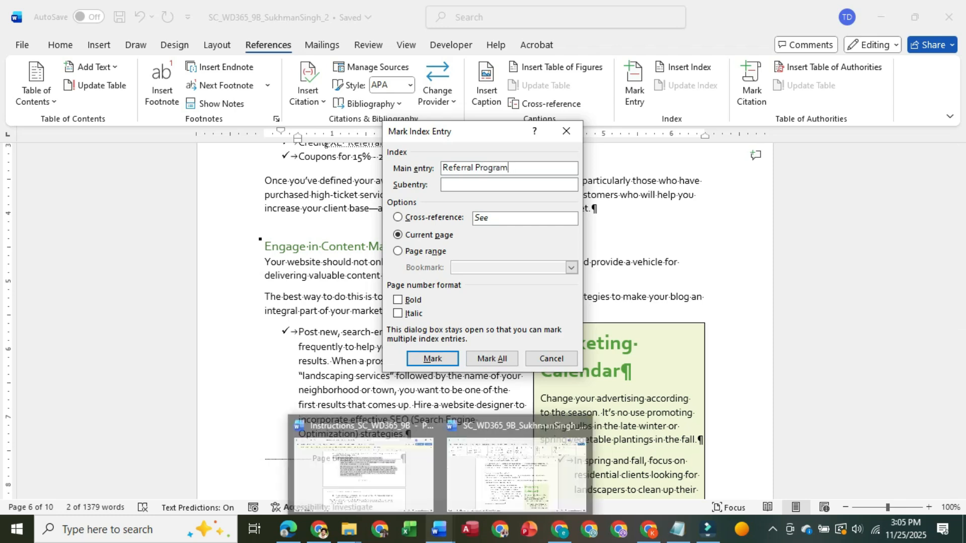
- Enter "Coupons" as the subentry under Referral Program and mark the index entry in the third referral award bullet
mouse_move(364, 470)
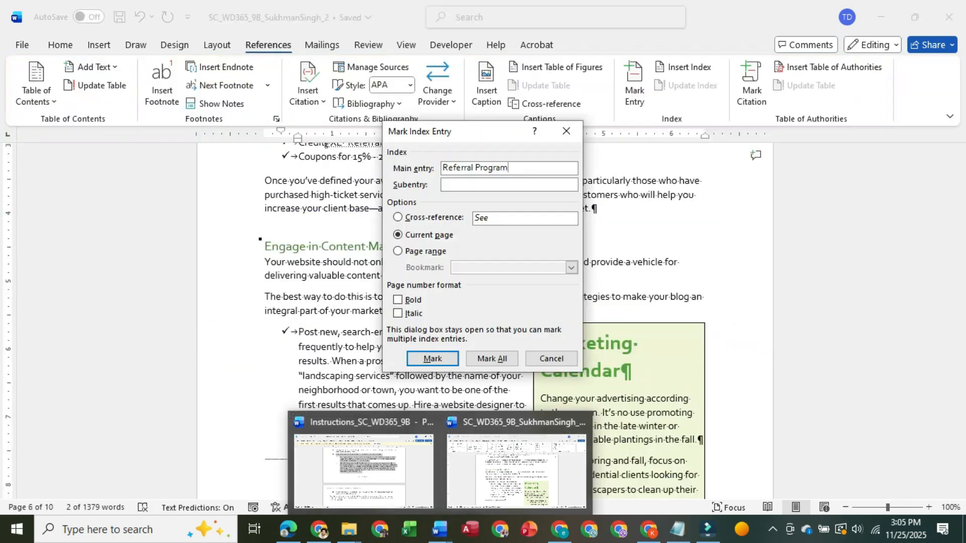
left_click(517, 470)
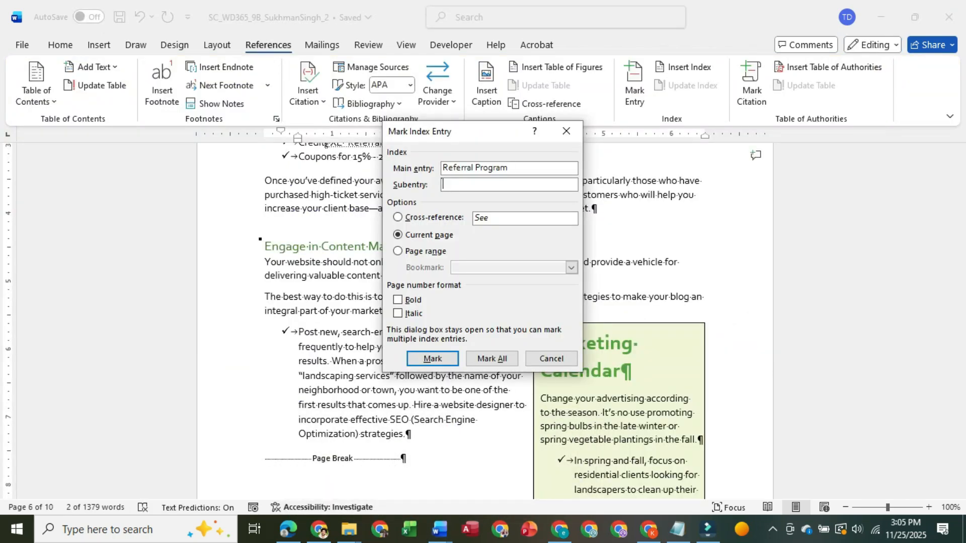
type("Coup")
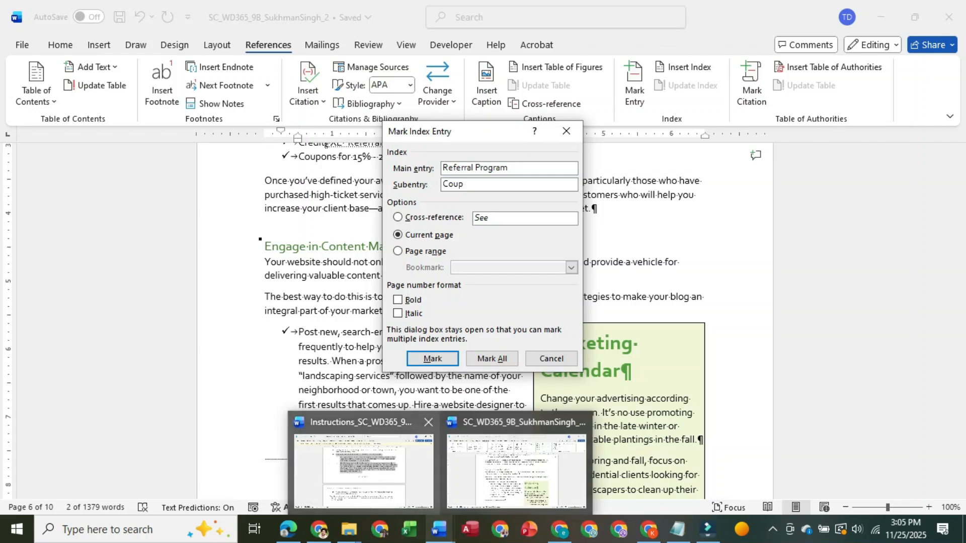
left_click(364, 468)
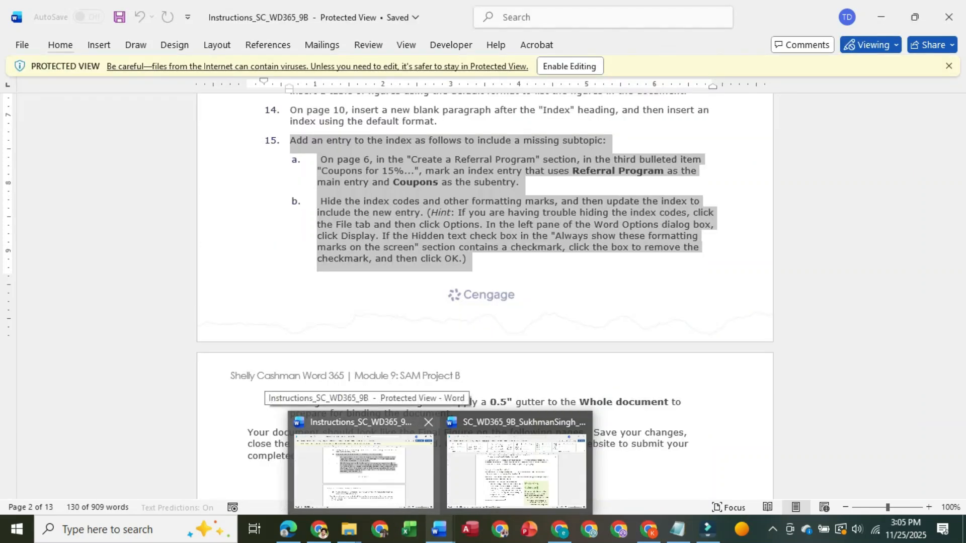
left_click(516, 470)
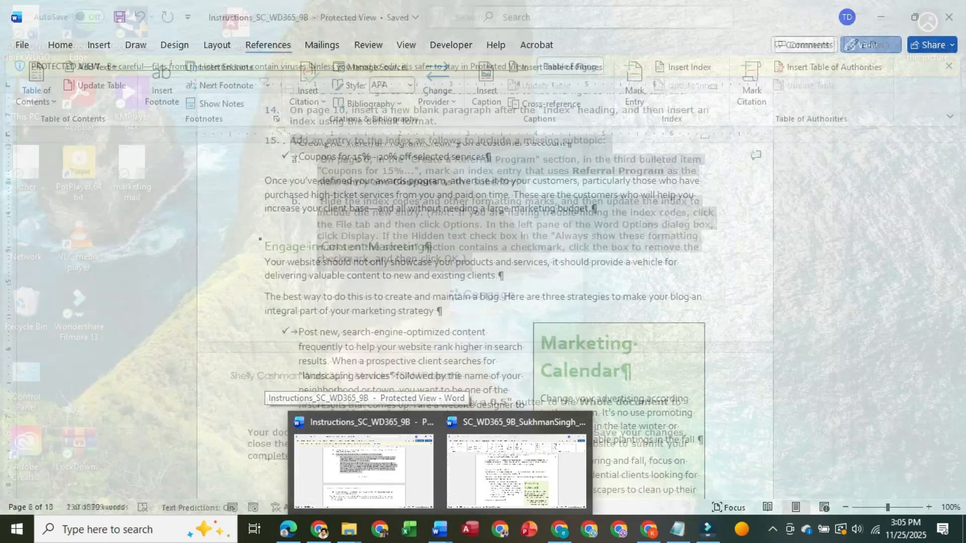
type("on")
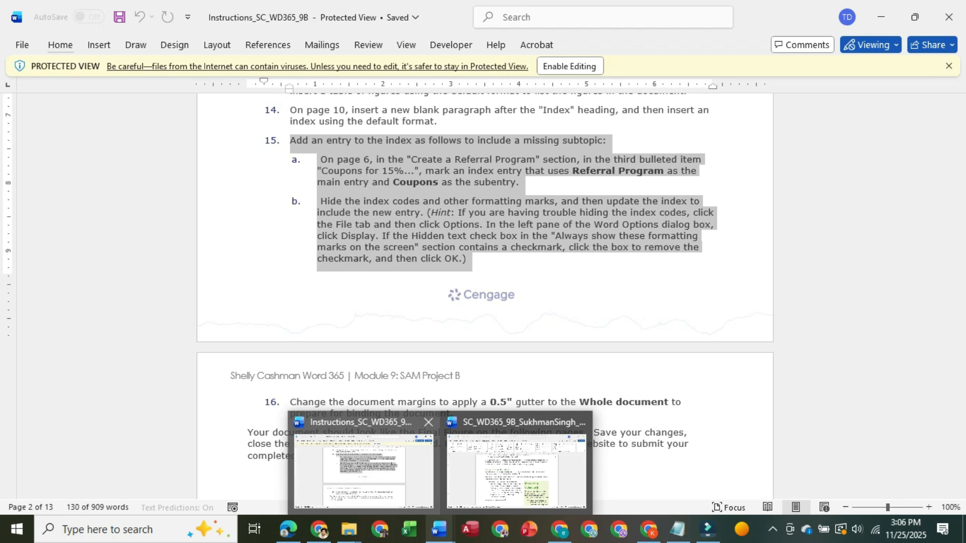
left_click(516, 471)
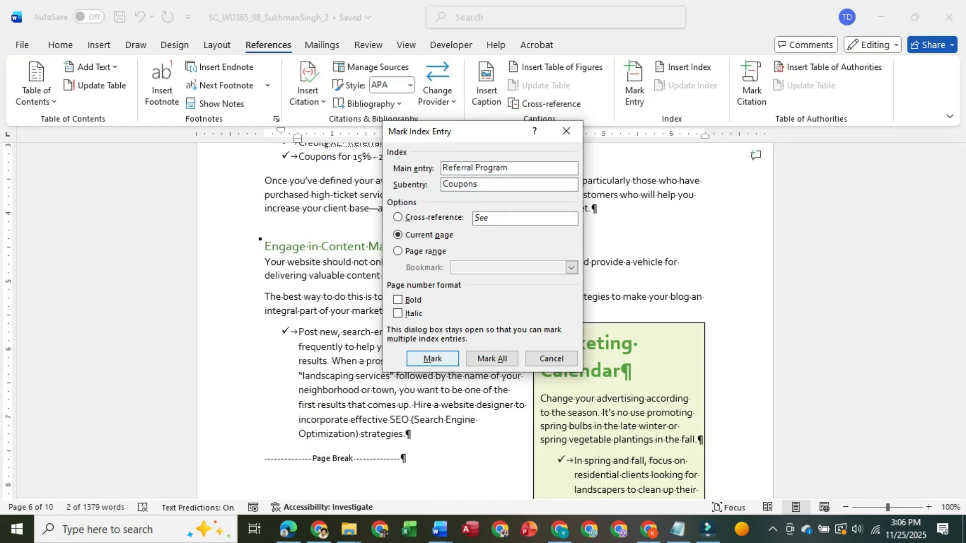
key("Return")
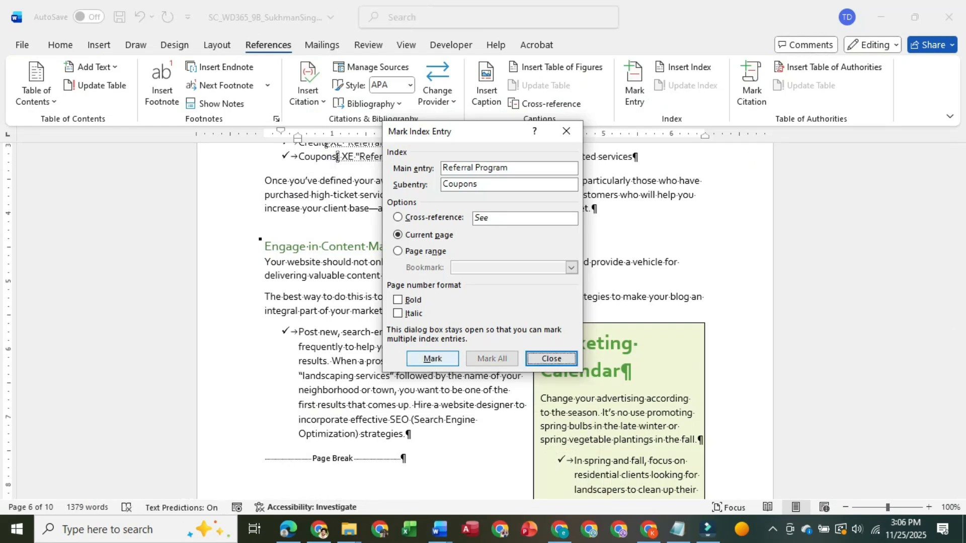
key("Return")
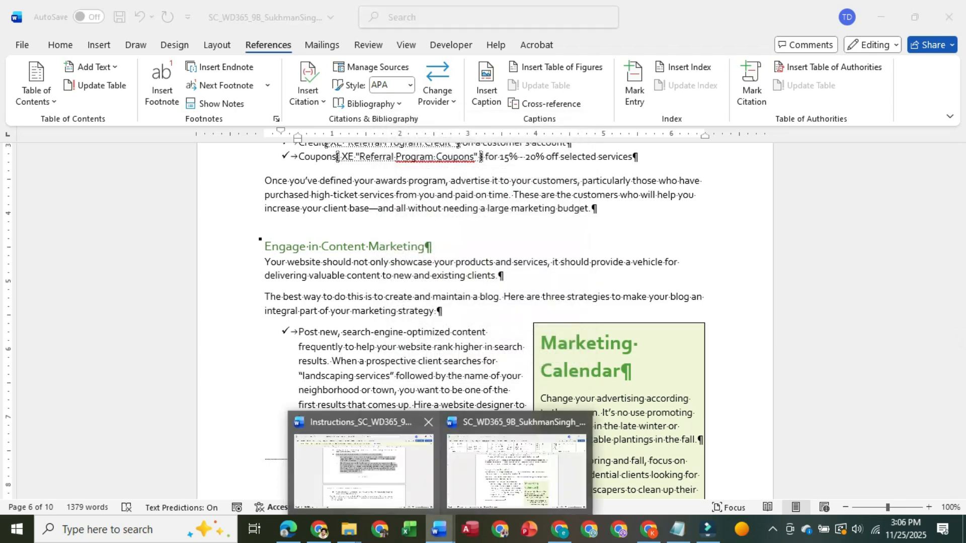
- Read project step 15b about hiding index codes in Instructions_SC_WD365_9B and return to the guide
left_click(308, 496)
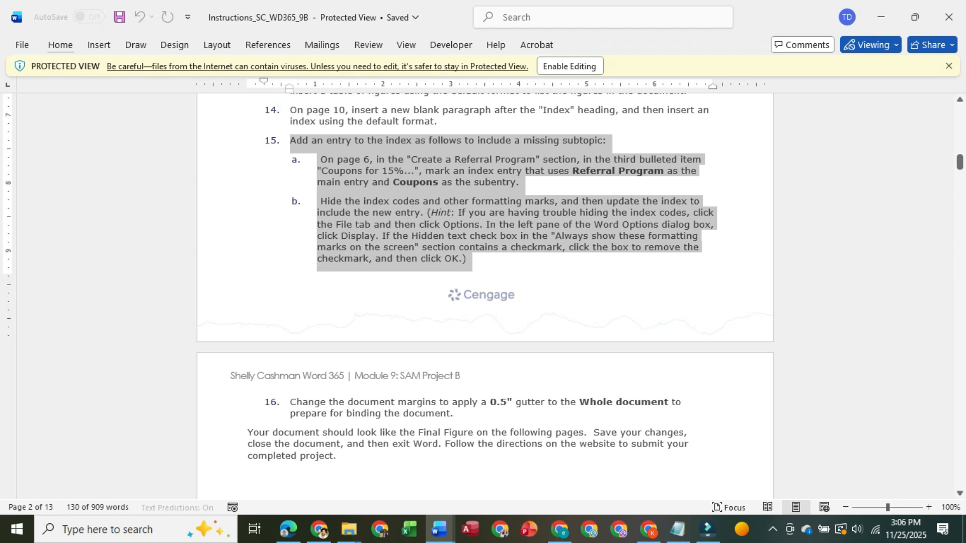
left_click(439, 530)
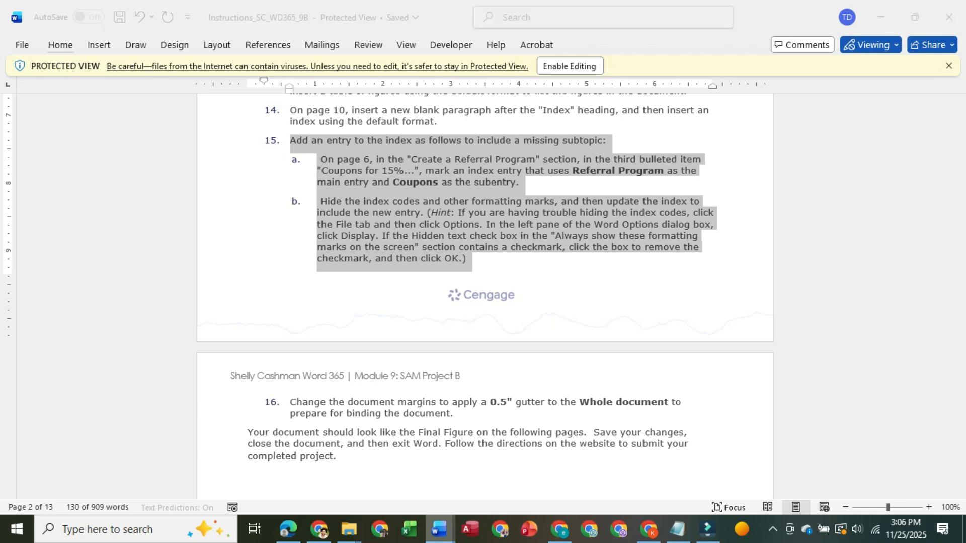
left_click(522, 476)
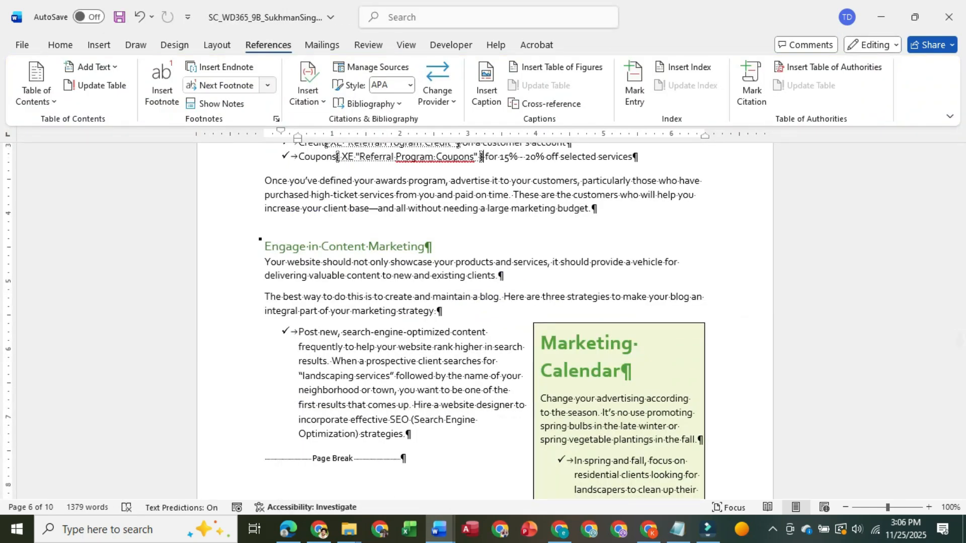
- Hide the index codes and other formatting marks in the guide and save the document
left_click(60, 44)
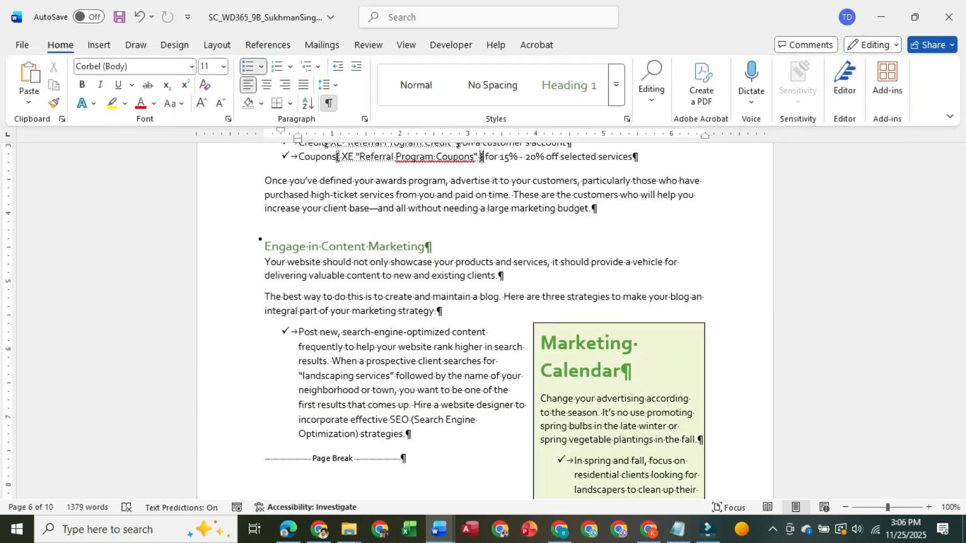
left_click(324, 103)
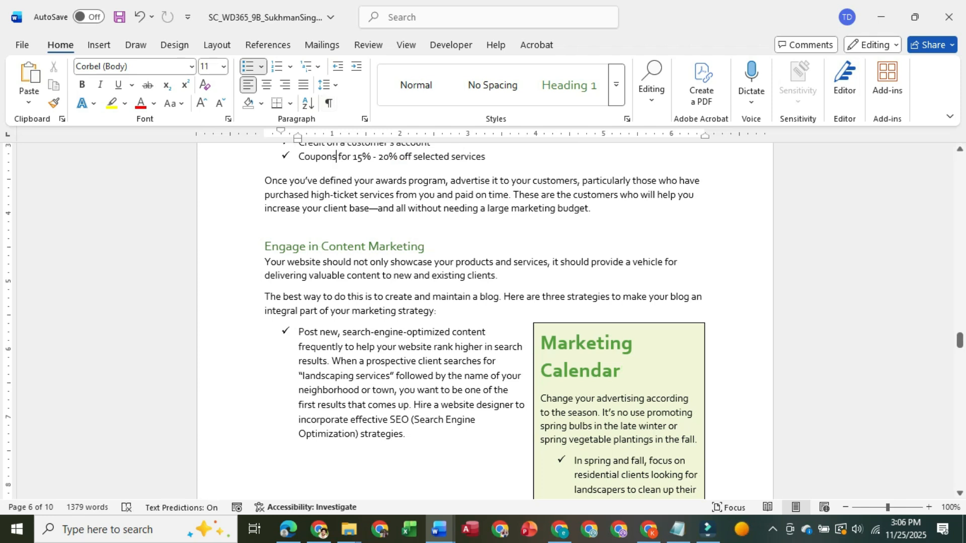
scroll(484, 320, "up", 5)
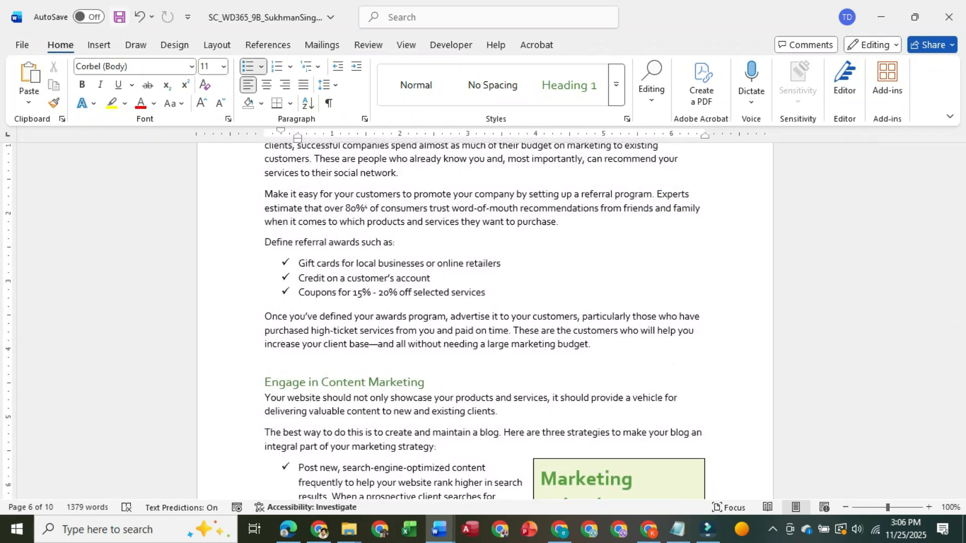
left_click(120, 17)
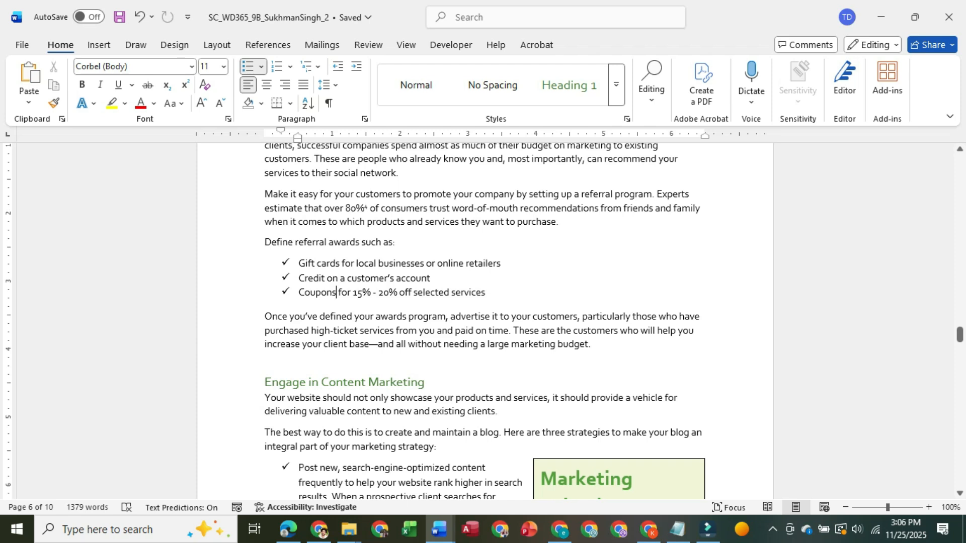
- Select "Coupons" in the third referral award bullet, start another index entry for it, and recheck project step 15a in the instructions
left_click_drag(336, 292, 298, 292)
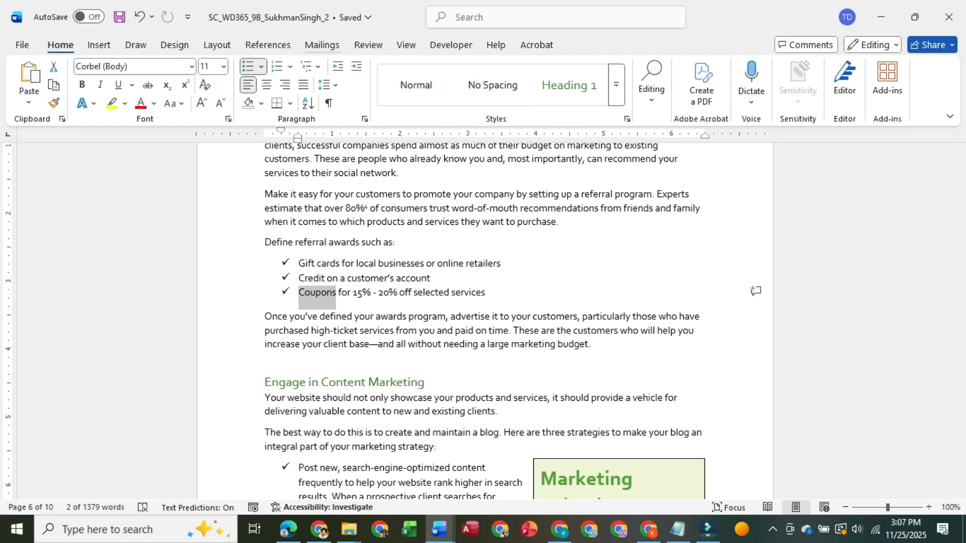
left_click(268, 45)
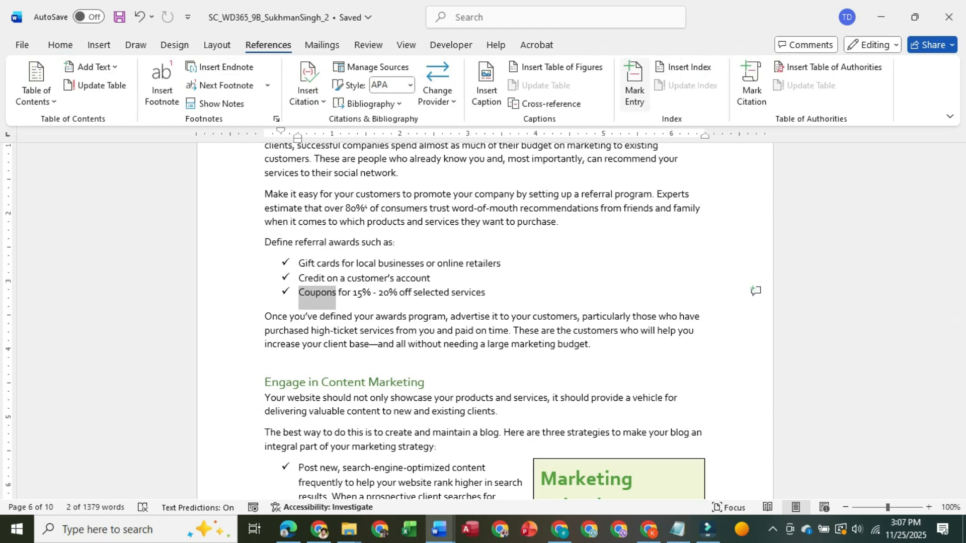
left_click(634, 83)
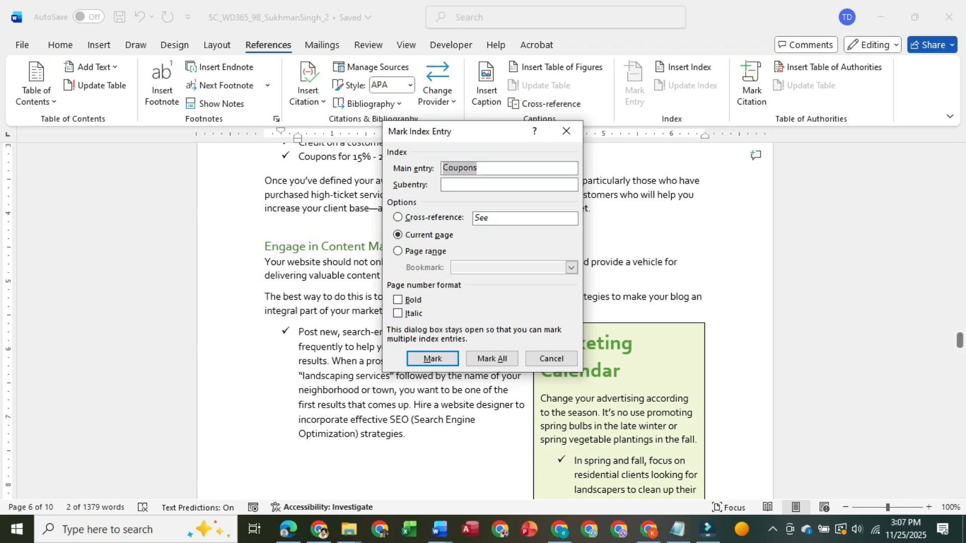
mouse_move(439, 529)
mouse_move(364, 471)
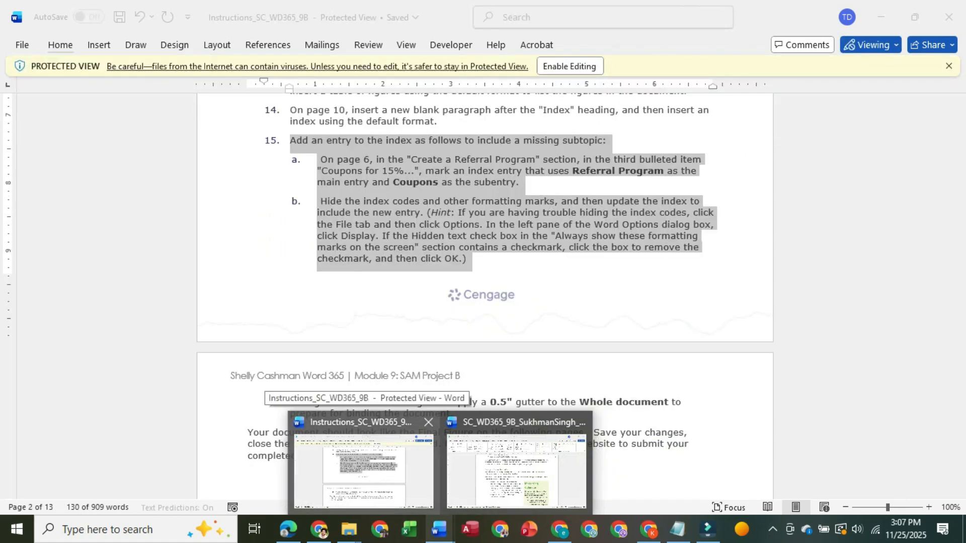
left_click(516, 471)
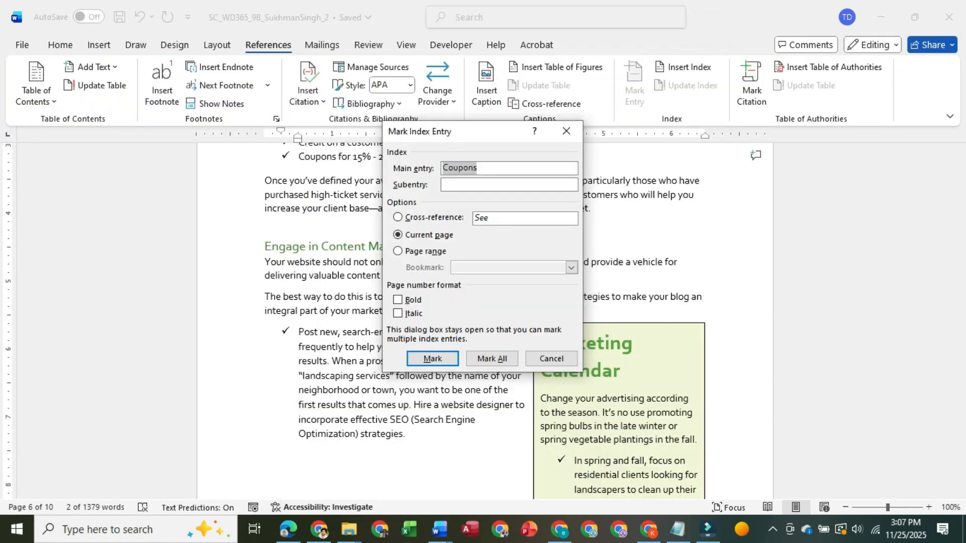
- Mark the index entry with "Referral Program" as the main entry and "Coupons" as the subentry, and close the settings
type("Referral Progra")
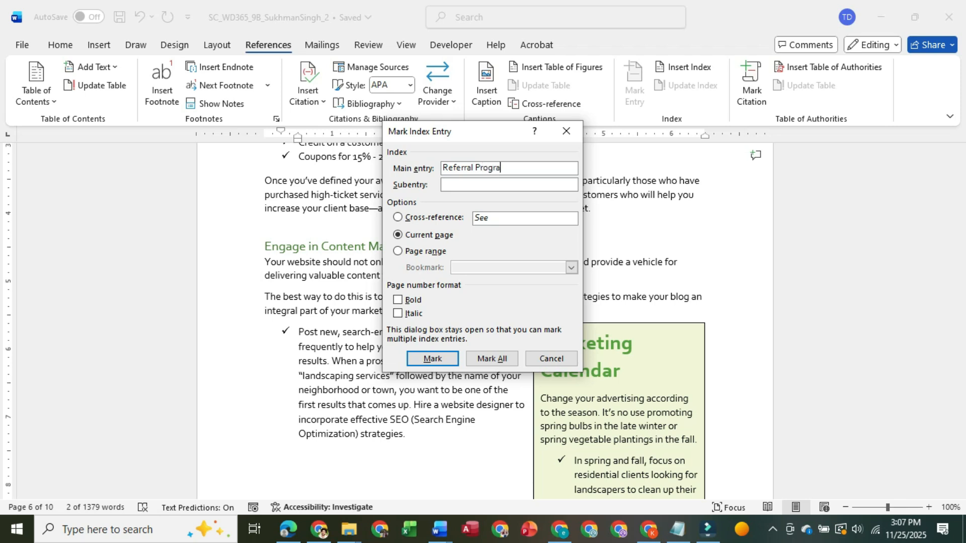
type("m")
type("C")
type("oy")
key("BackSpace")
type("upons")
key("Return")
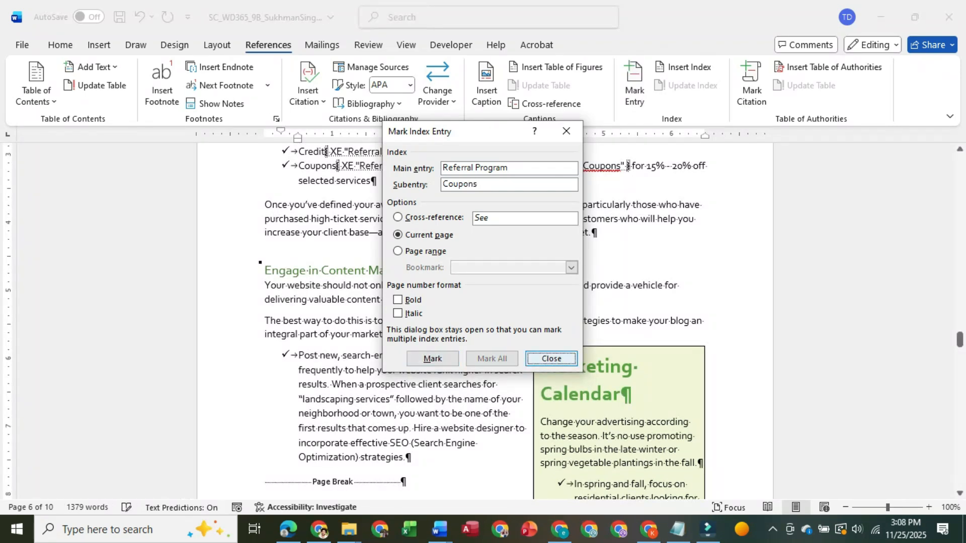
key("Escape")
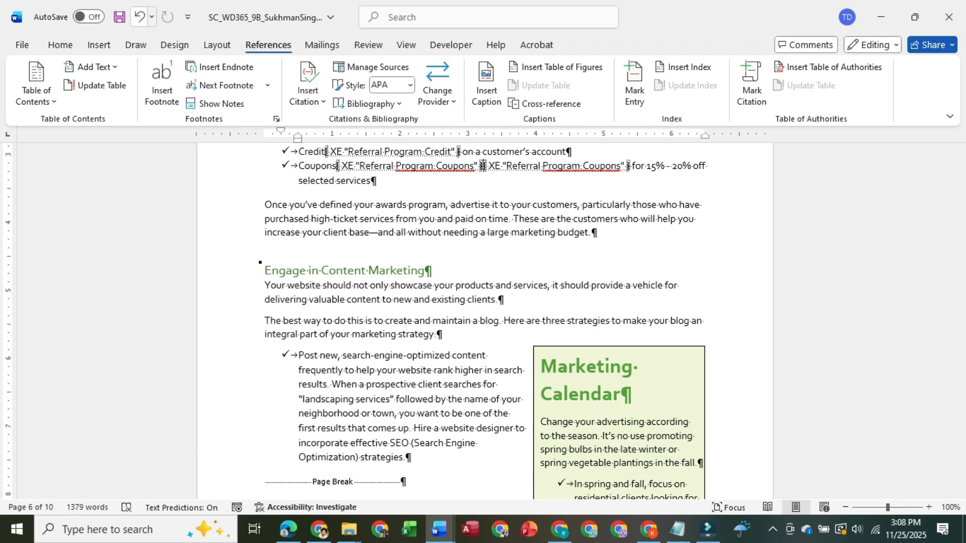
- Hide the formatting marks again and save the guide
left_click(61, 45)
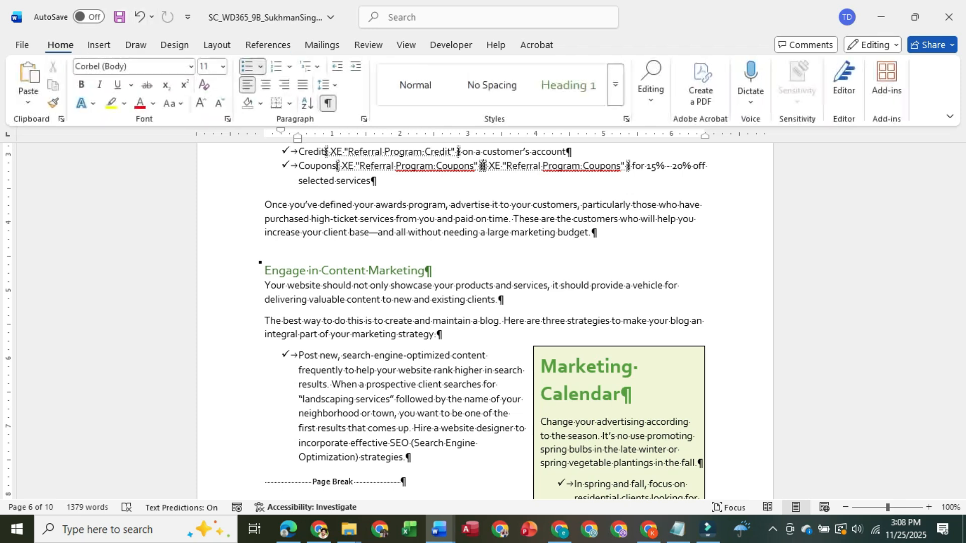
left_click(328, 104)
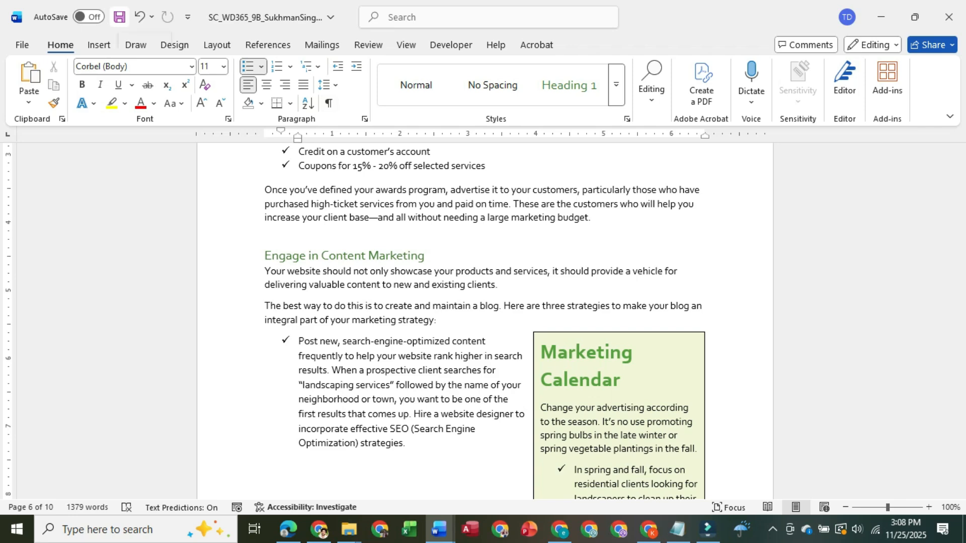
left_click(119, 16)
- Read project step 16 about the document's gutter margin in Instructions_SC_WD365_9B and return to the guide
mouse_move(439, 529)
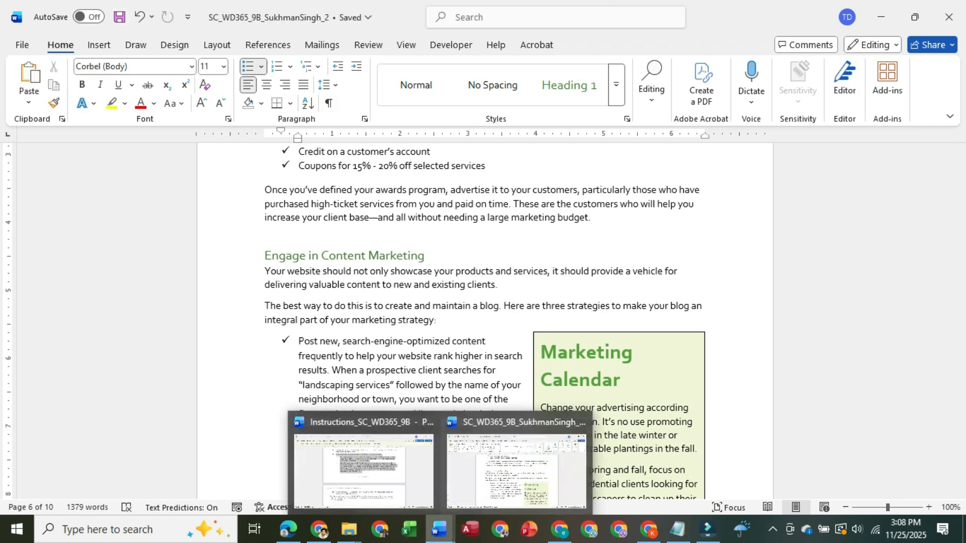
left_click(367, 475)
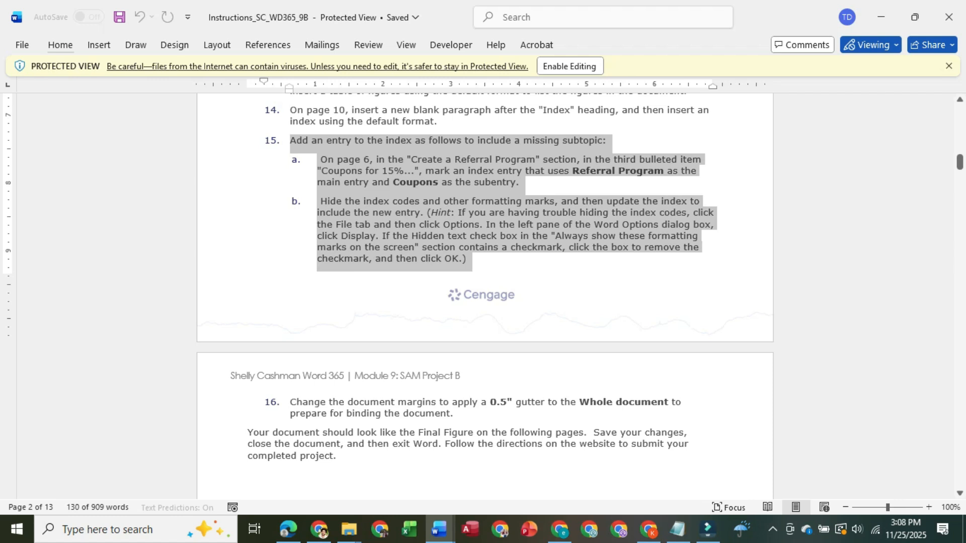
scroll(483, 252, "down", 3)
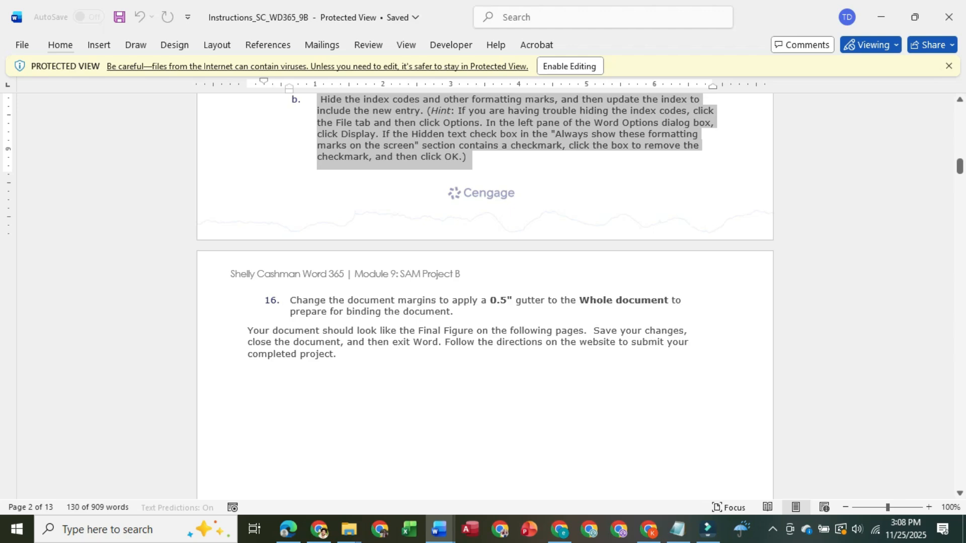
left_click(439, 529)
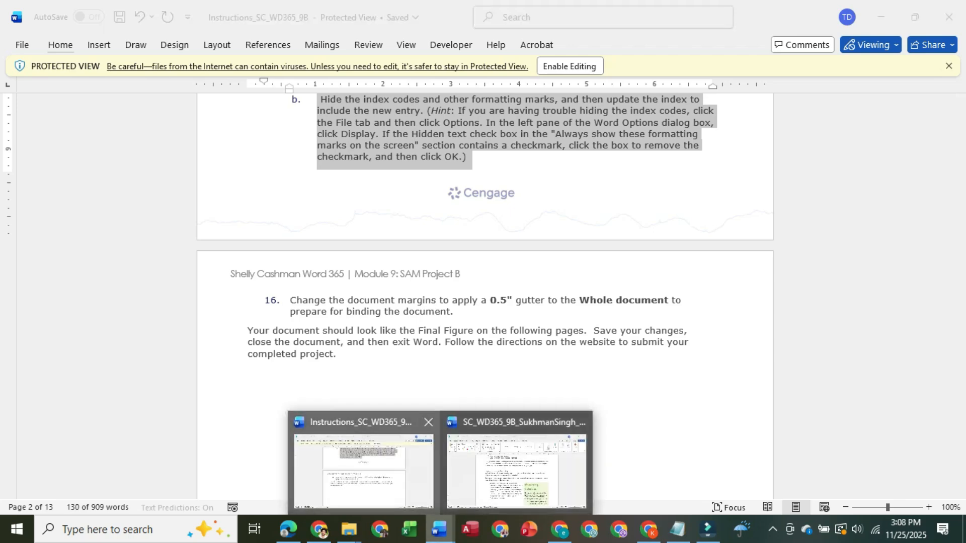
left_click(517, 468)
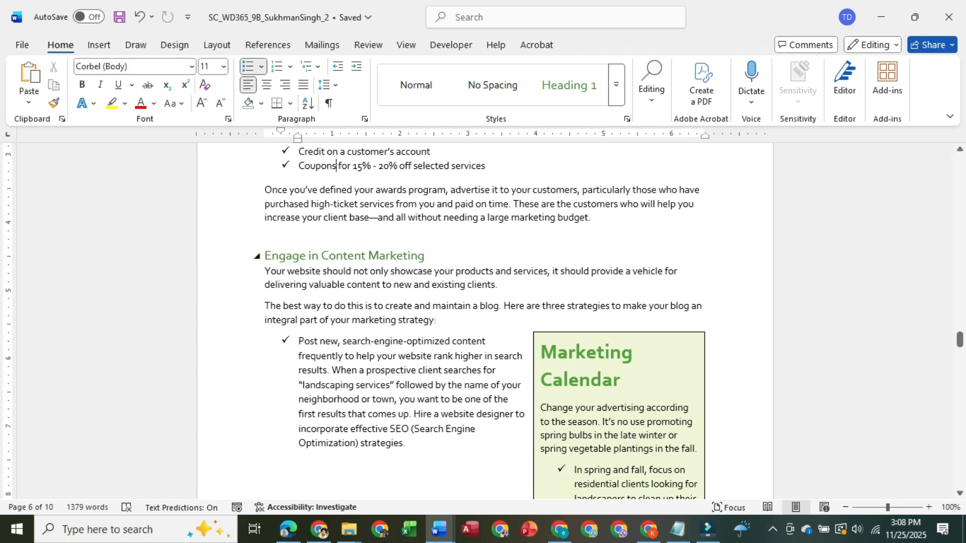
- Open the guide's detailed page setup margin settings and choose Left as the gutter position
left_click(217, 44)
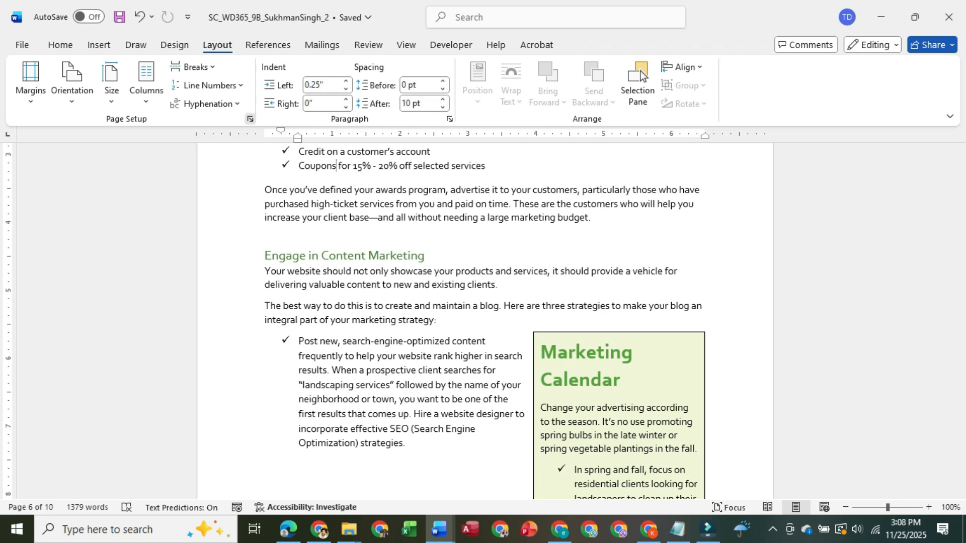
left_click(250, 119)
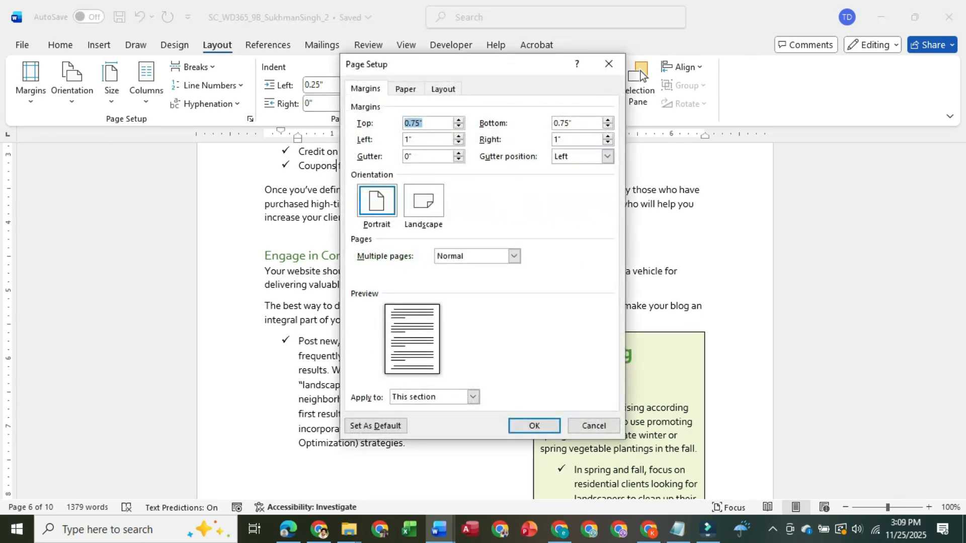
left_click(608, 156)
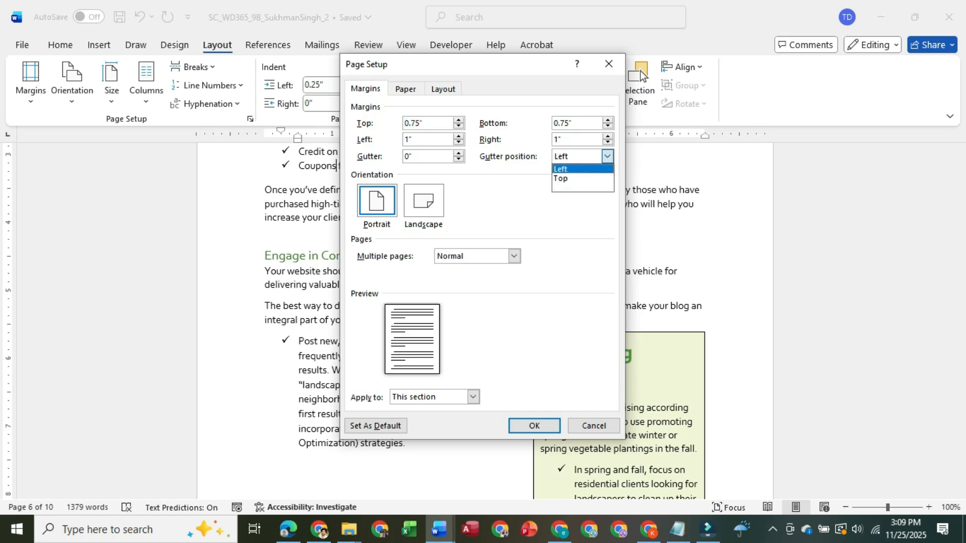
left_click(579, 168)
key("shift+Tab")
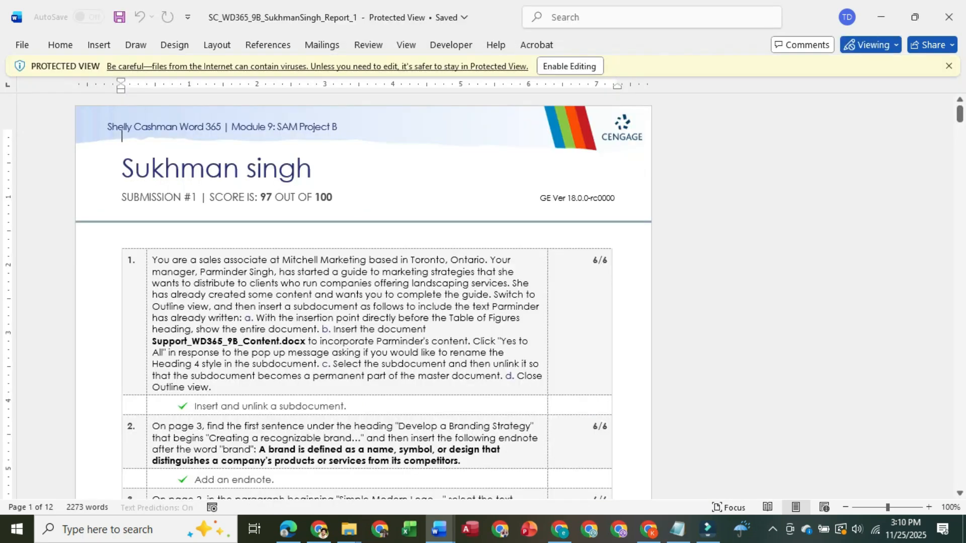
- Review the submission report for Module 9 SAM Project B, examining the grading feedback for project steps 1 to 16
scroll(122, 136, "down", 3)
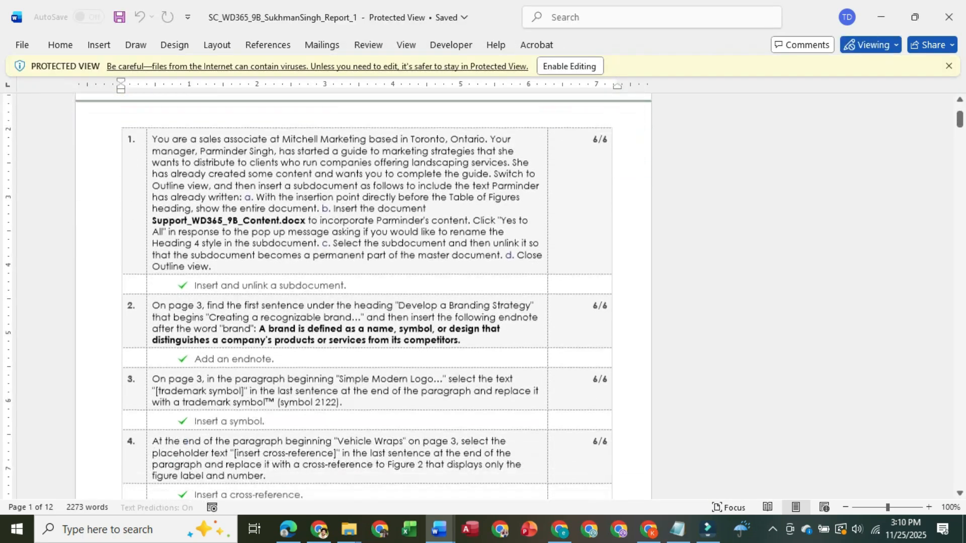
scroll(122, 136, "up", 3)
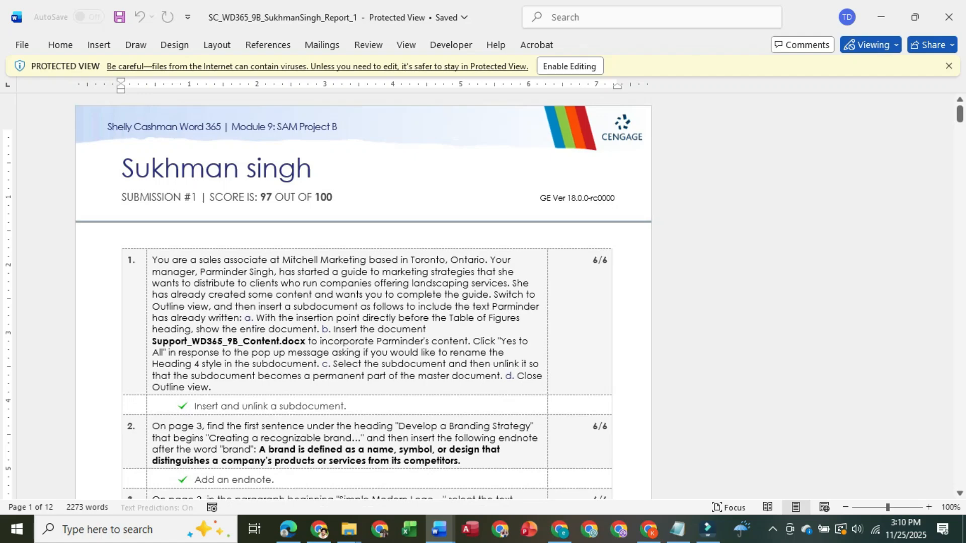
scroll(122, 136, "down", 3)
scroll(362, 297, "down", 15)
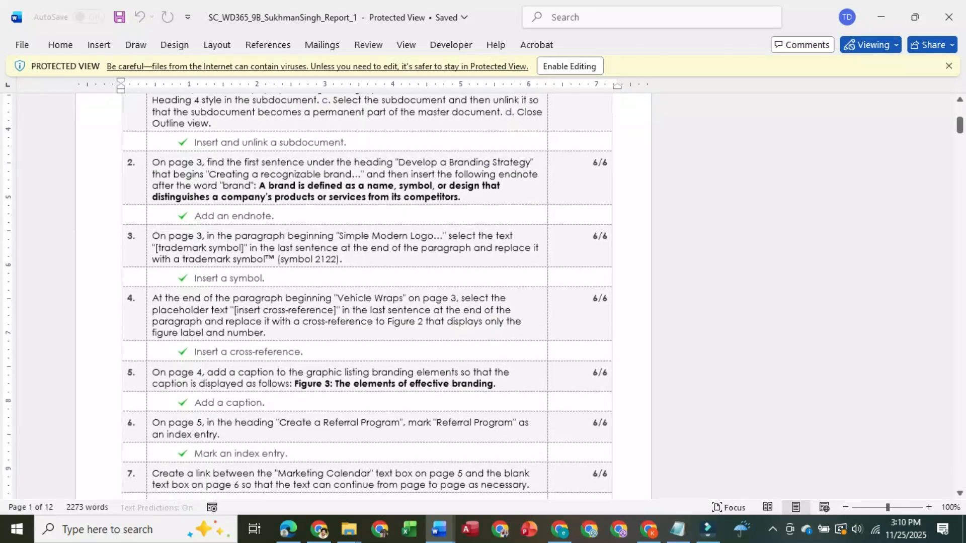
scroll(363, 297, "down", 7)
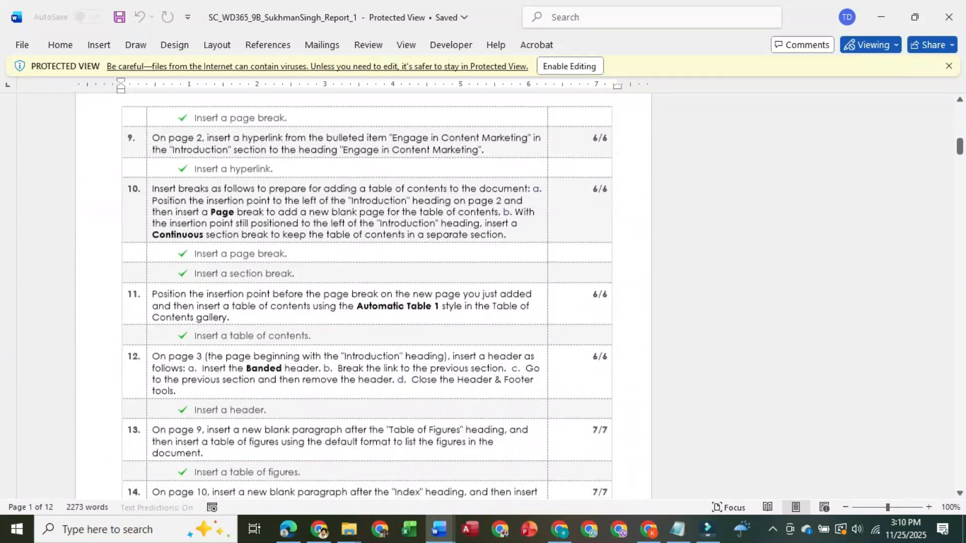
scroll(362, 297, "down", 4)
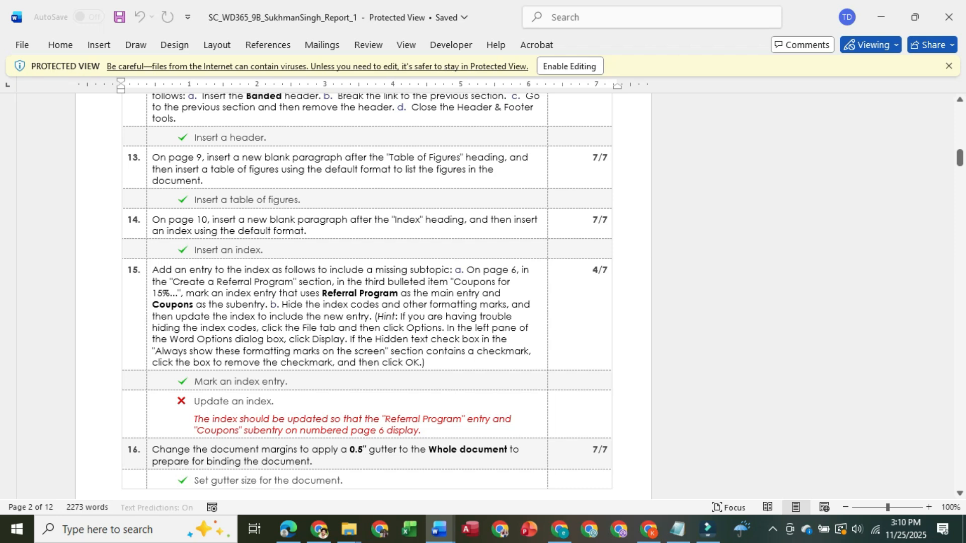
scroll(362, 292, "down", 3)
scroll(363, 292, "up", 1)
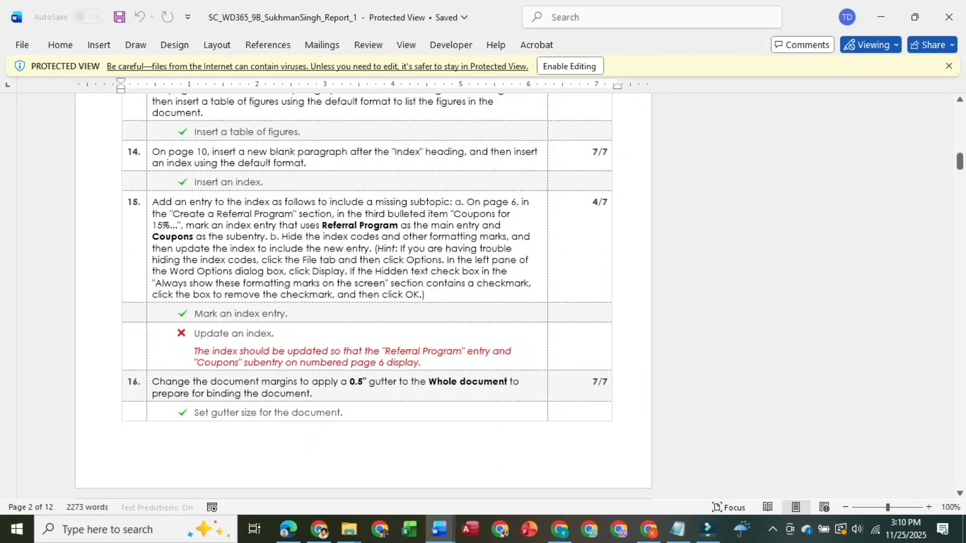